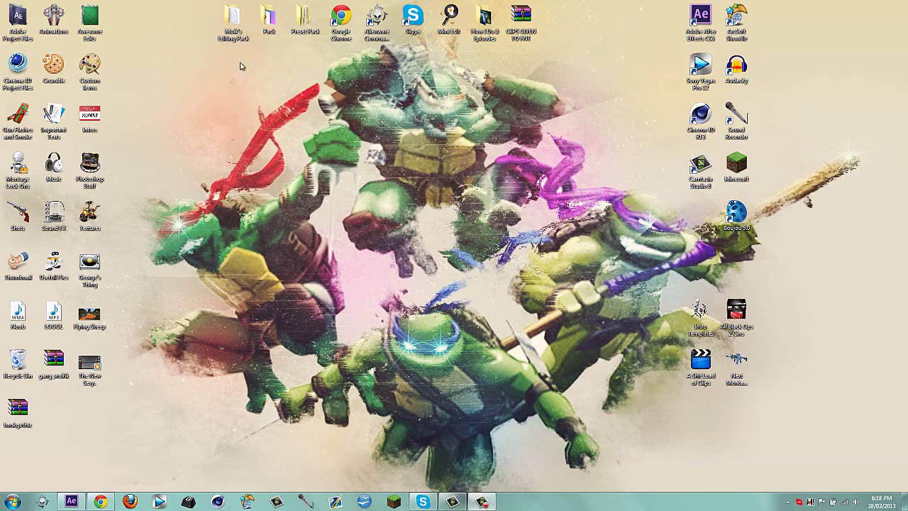
Open the bankgothic archive on the desktop, preview the bankgothic-regular.ttf font, and close both windows
{"action": "left_click_drag", "start_coordinate": [151, 53], "coordinate": [599, 303]}
{"action": "double_click", "coordinate": [9, 413]}
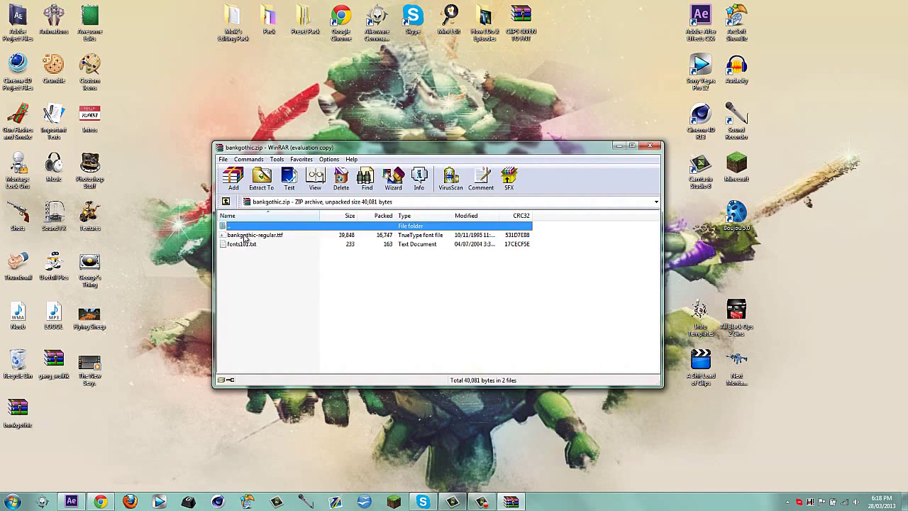
{"action": "left_click", "coordinate": [244, 236]}
{"action": "left_click", "coordinate": [495, 269]}
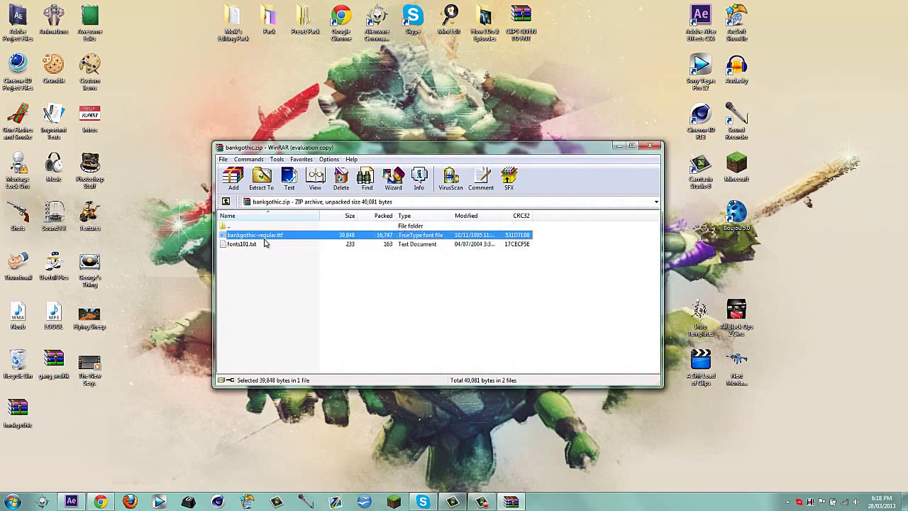
{"action": "double_click", "coordinate": [267, 241]}
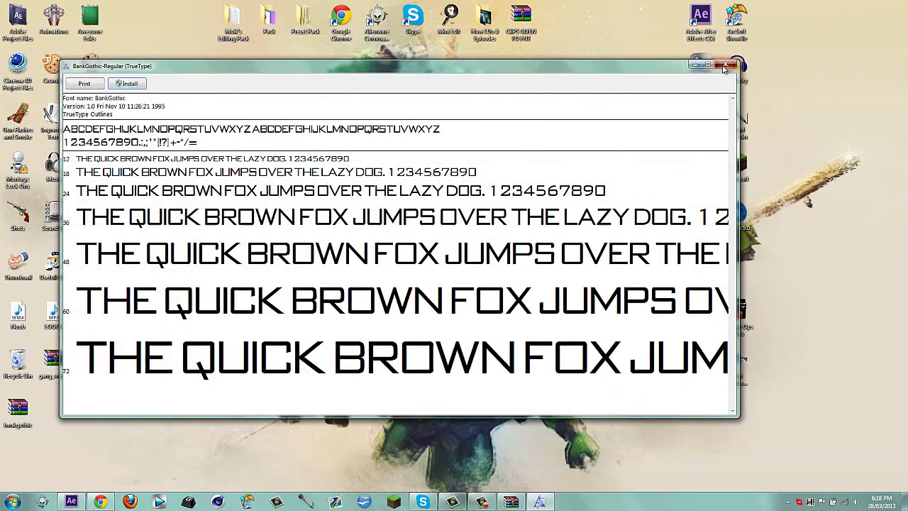
{"action": "left_click", "coordinate": [726, 65]}
{"action": "left_click", "coordinate": [653, 144]}
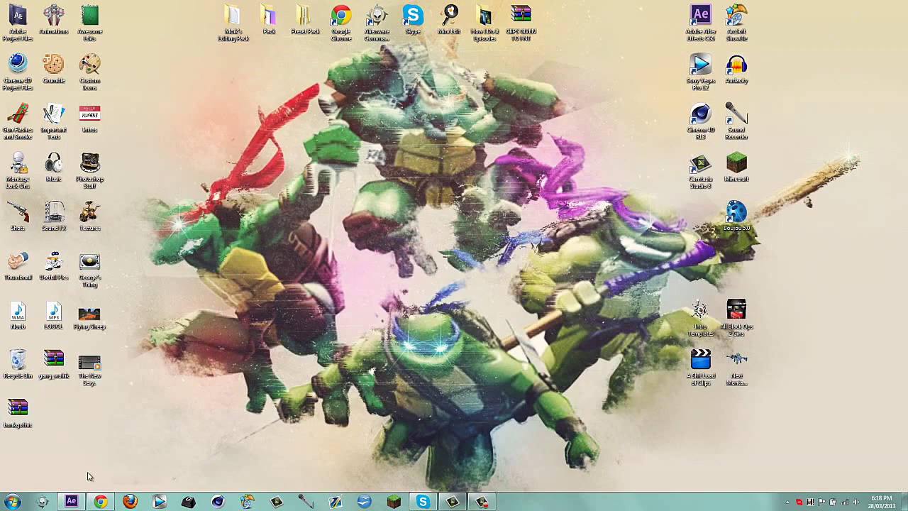
Switch to After Effects, duplicate the 720 Suicide.mp4 layer, and trim the two copies to meet at 0:00:03:52
{"action": "left_click", "coordinate": [71, 501]}
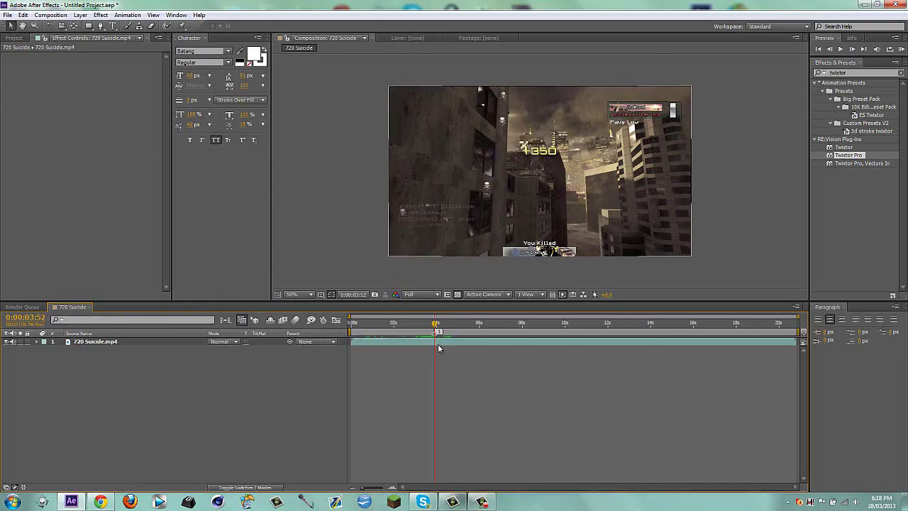
{"action": "left_click", "coordinate": [406, 343]}
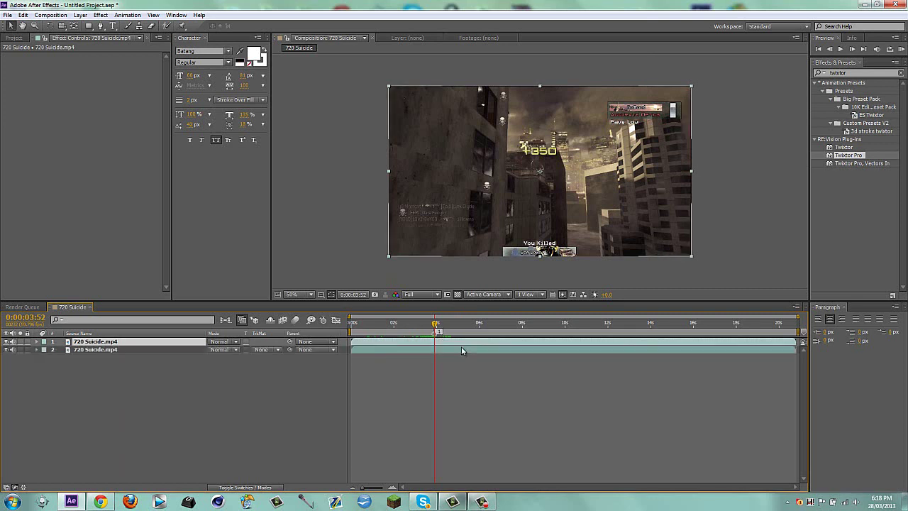
{"action": "key", "text": "ctrl+shift+d"}
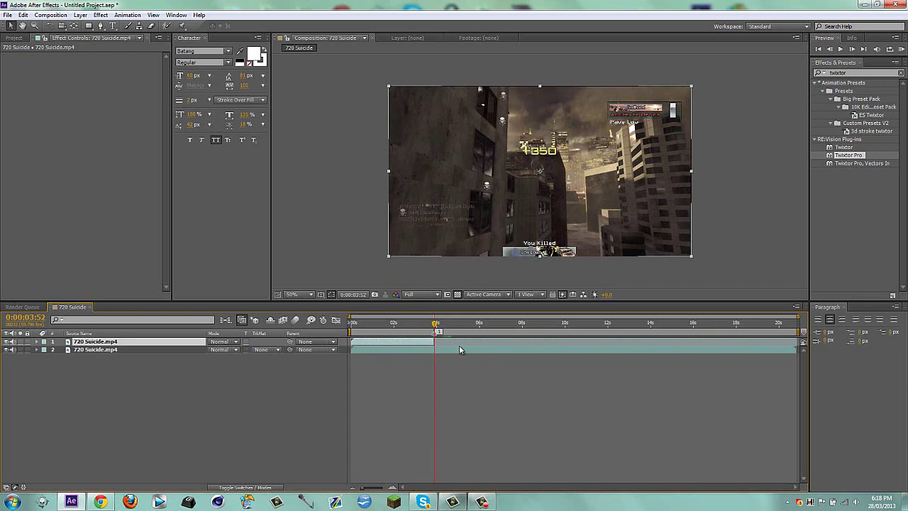
{"action": "key", "text": "ctrl+z"}
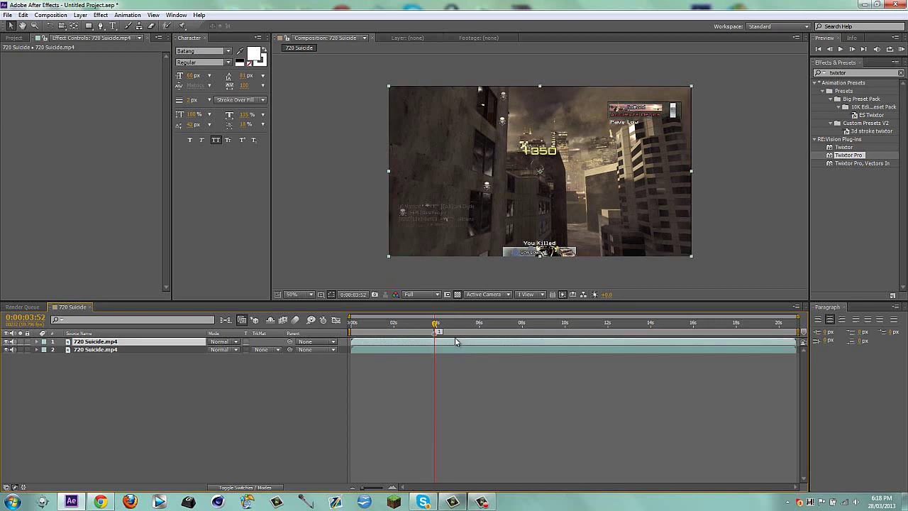
{"action": "left_click", "coordinate": [457, 350]}
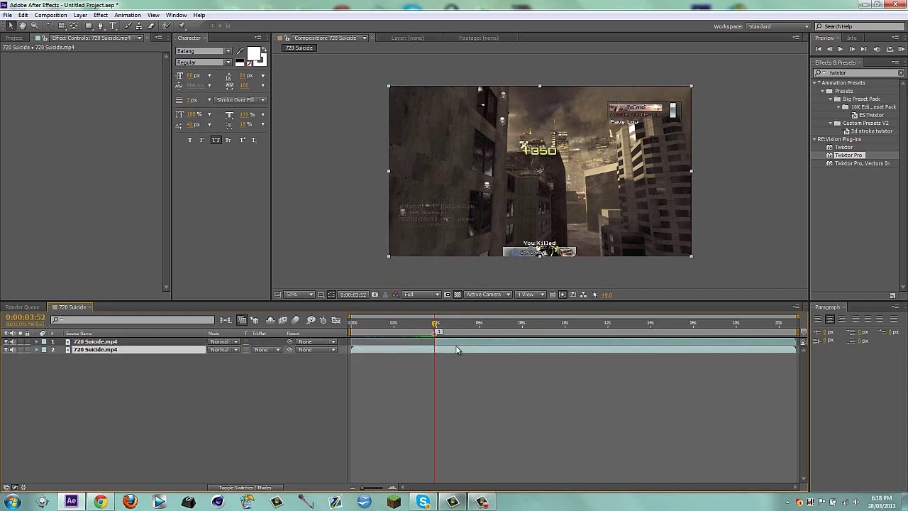
{"action": "key", "text": "alt+]"}
{"action": "left_click", "coordinate": [463, 340]}
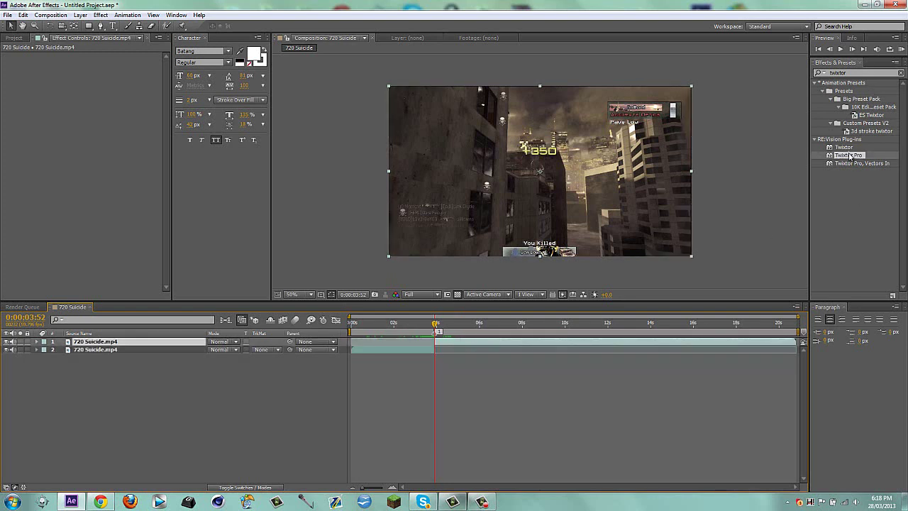
Apply Twixtor Pro to the upper clip with a 59.97 input frame rate and Inverse w/ Smart Blend warping
{"action": "left_click_drag", "start_coordinate": [850, 156], "coordinate": [508, 343]}
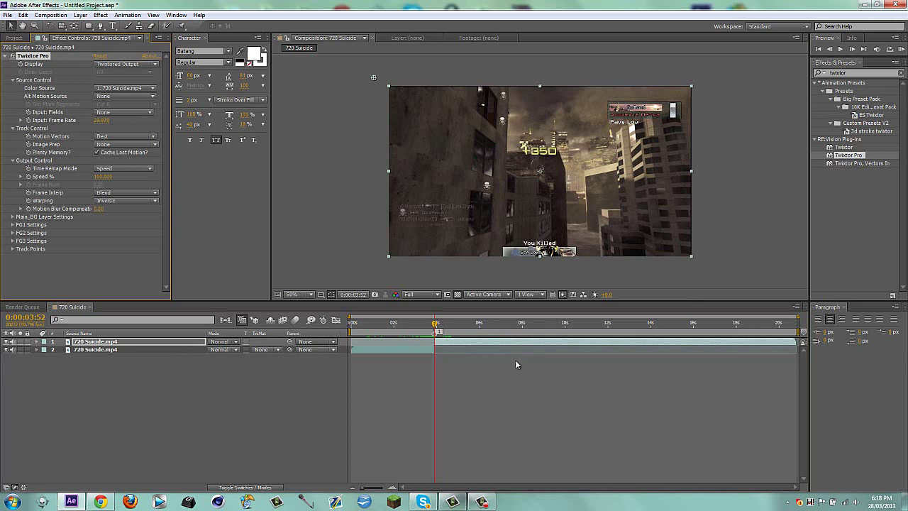
{"action": "left_click", "coordinate": [103, 121]}
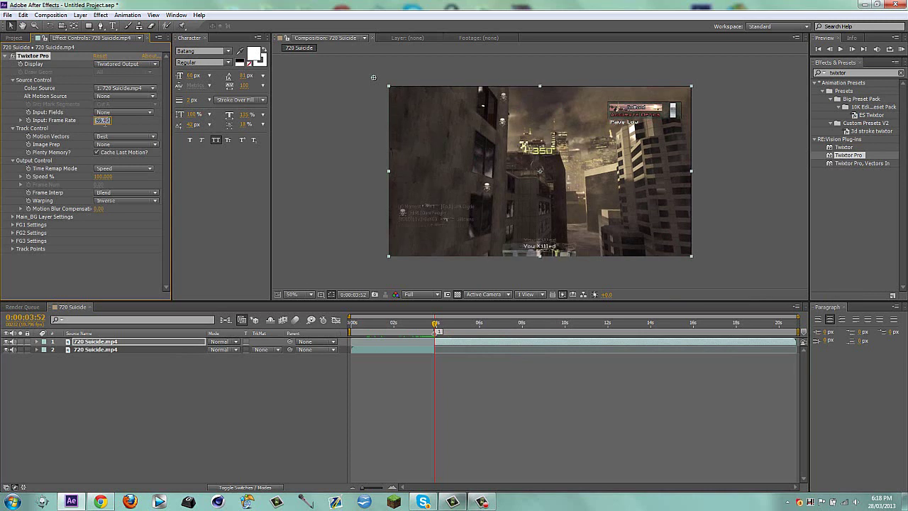
{"action": "key", "text": "Return"}
{"action": "left_click", "coordinate": [108, 202]}
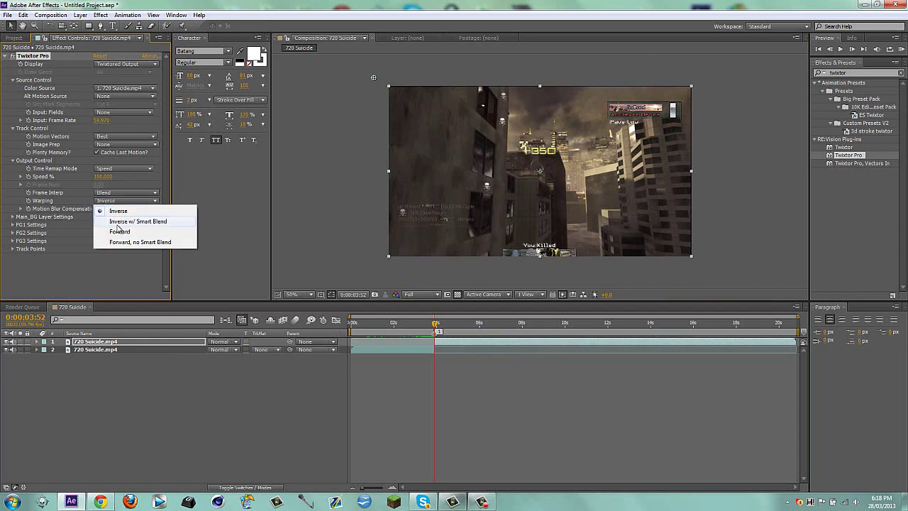
{"action": "left_click", "coordinate": [118, 222]}
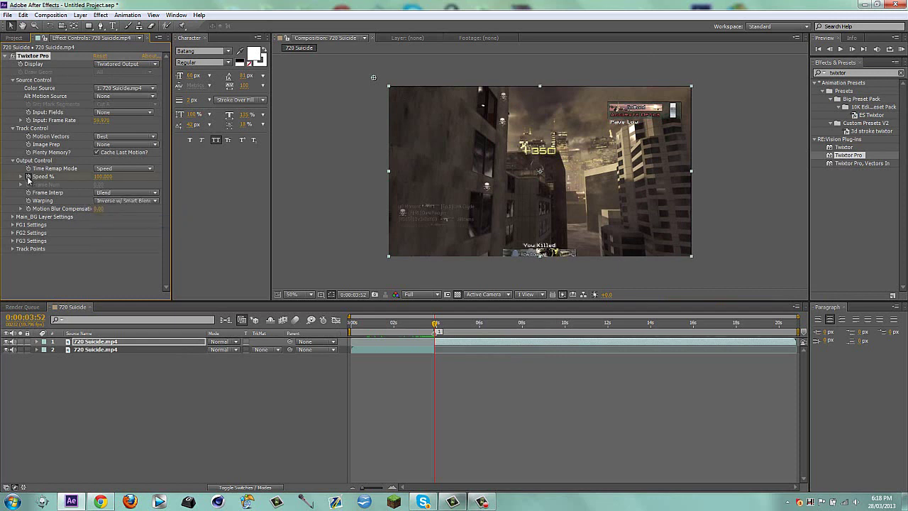
Keyframe the upper clip's Twixtor speed at 10% at 0:00:03:53 and reveal the keyframe in the timeline
{"action": "left_click", "coordinate": [103, 177]}
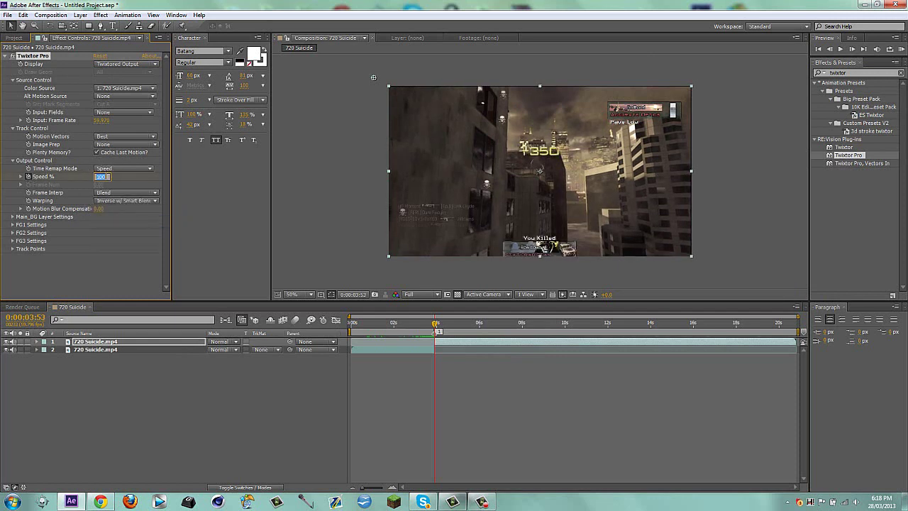
{"action": "type", "text": "10"}
{"action": "key", "text": "Return"}
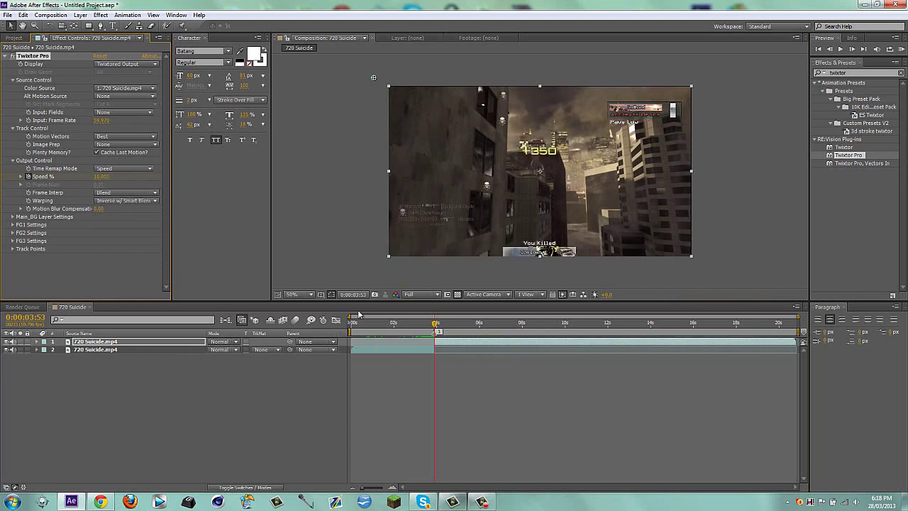
{"action": "left_click_drag", "start_coordinate": [350, 318], "coordinate": [411, 320]}
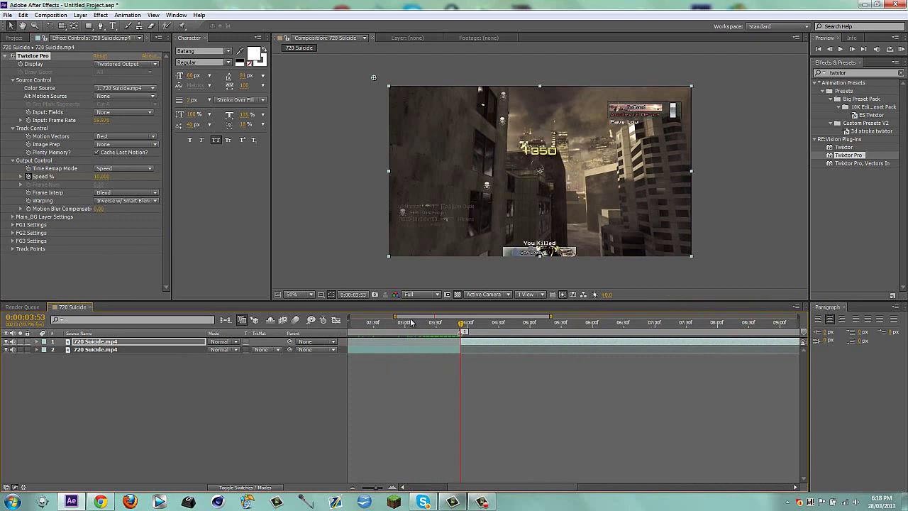
{"action": "key", "text": "u"}
{"action": "left_click", "coordinate": [383, 394]}
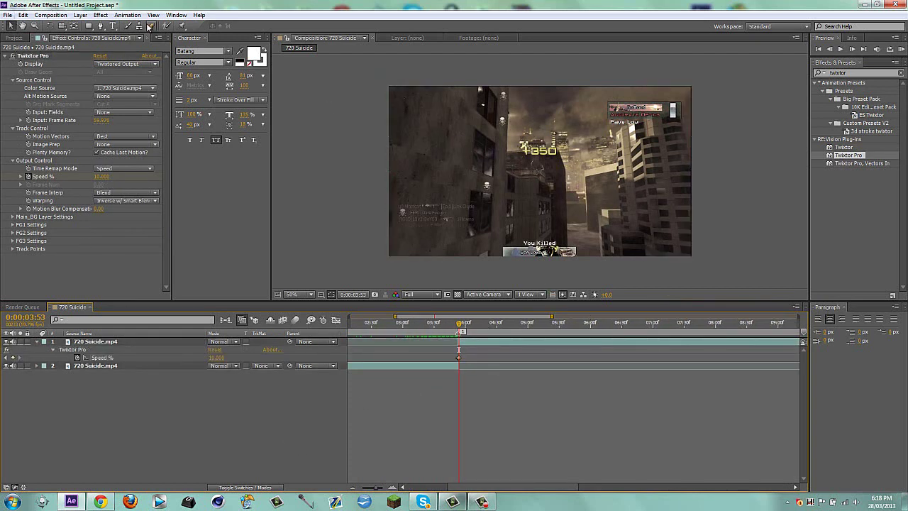
Create a text layer reading "+000" in the composition
{"action": "left_click", "coordinate": [84, 16]}
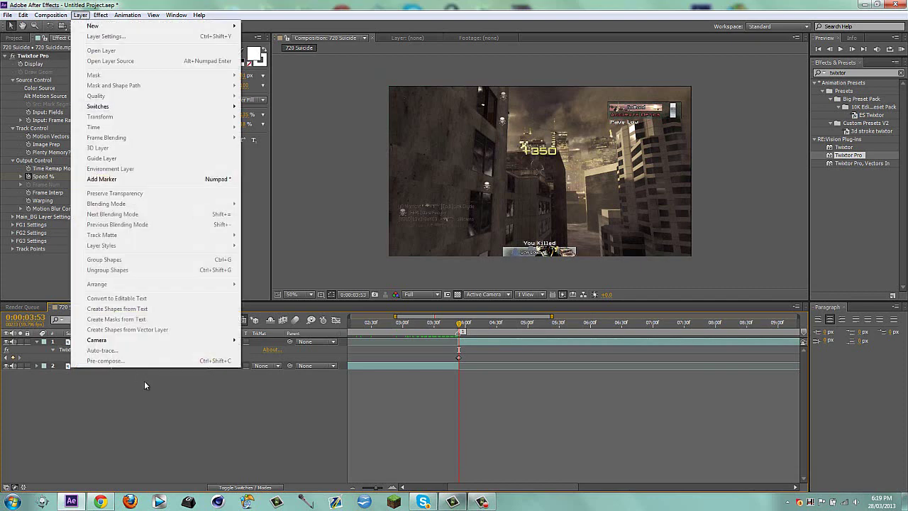
{"action": "left_click", "coordinate": [144, 380]}
{"action": "left_click", "coordinate": [112, 25]}
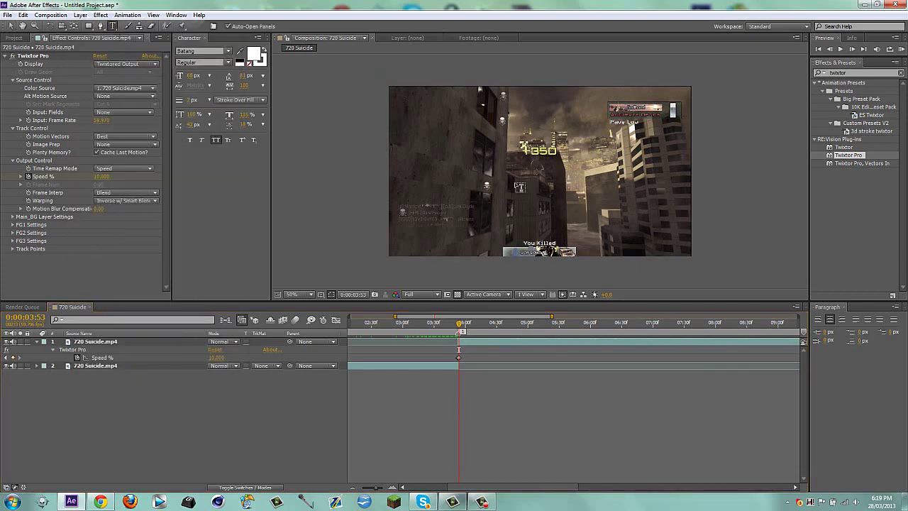
{"action": "left_click", "coordinate": [596, 199]}
{"action": "type", "text": "+"}
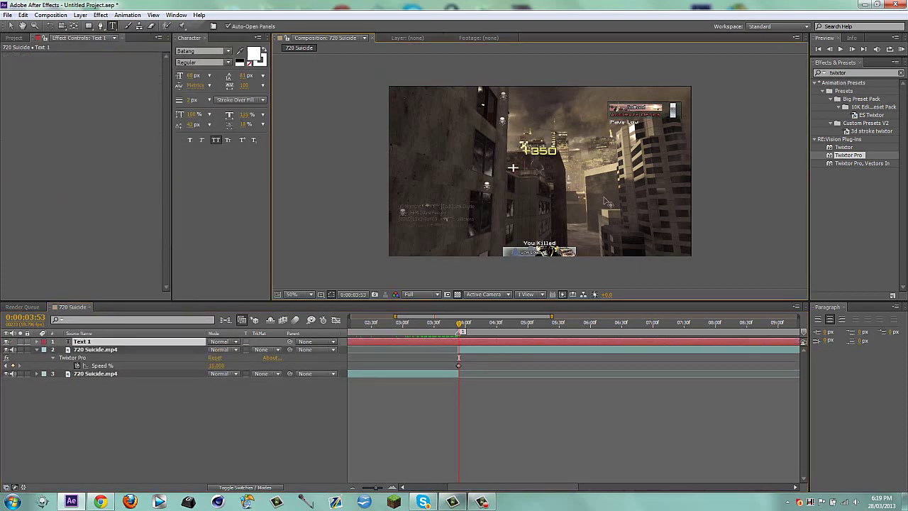
{"action": "type", "text": "+000"}
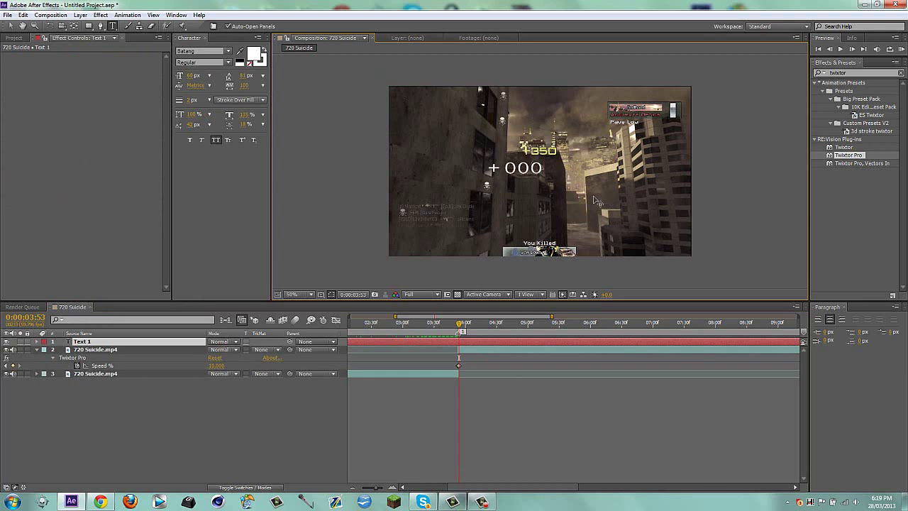
{"action": "left_click", "coordinate": [210, 400]}
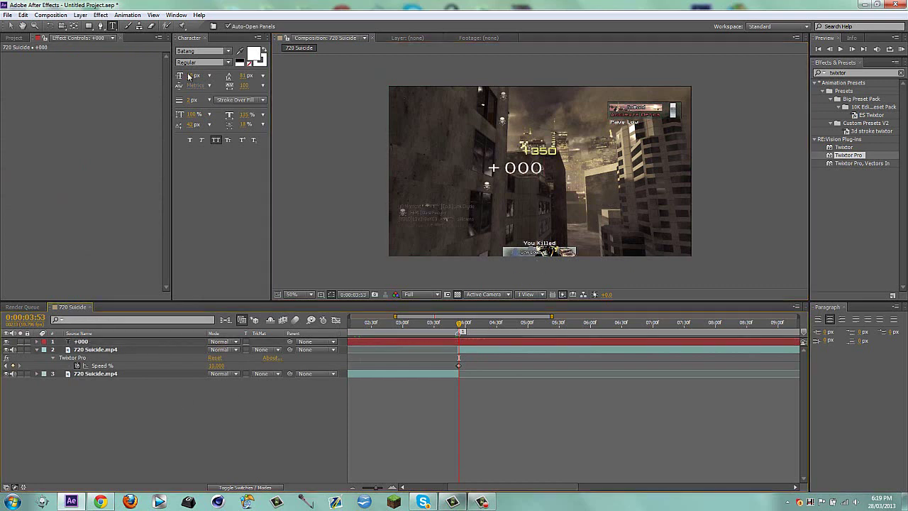
Change the font of the +000 text to BankGothic
{"action": "left_click", "coordinate": [100, 344]}
{"action": "double_click", "coordinate": [100, 345]}
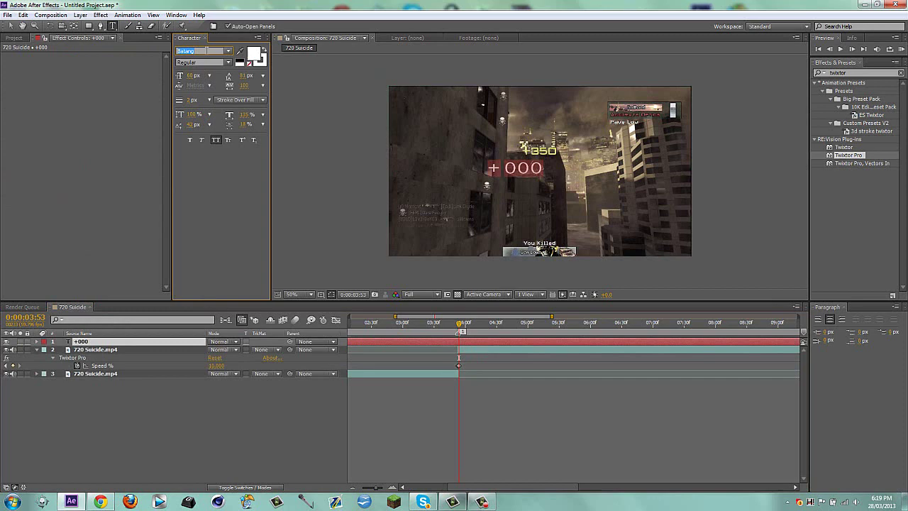
{"action": "key", "text": "Up"}
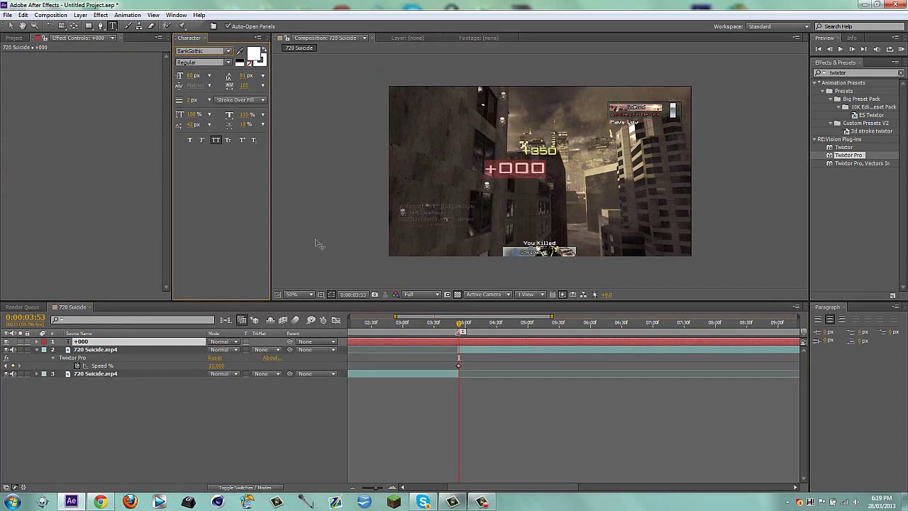
{"action": "left_click", "coordinate": [257, 447]}
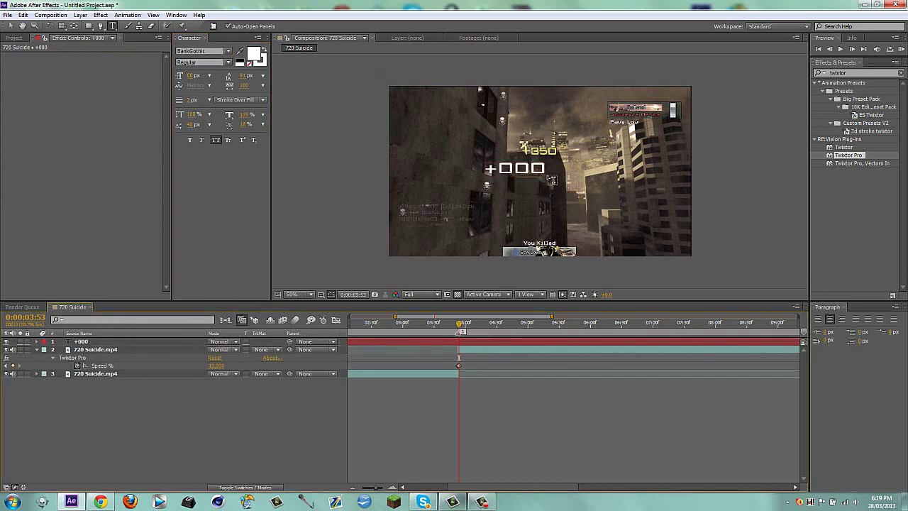
Find the Fill effect and apply it to the +000 text
{"action": "scroll", "coordinate": [552, 180], "scroll_direction": "up", "scroll_amount": 2}
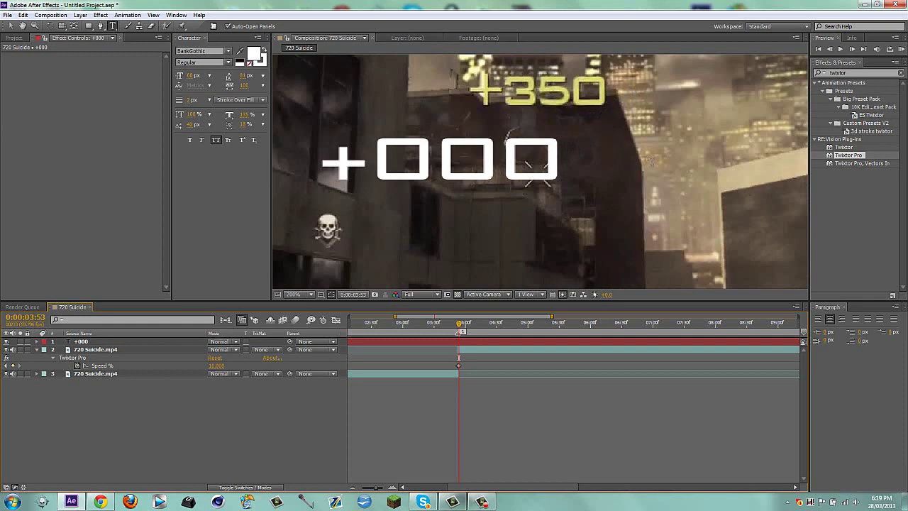
{"action": "key", "text": "comma"}
{"action": "key", "text": "comma"}
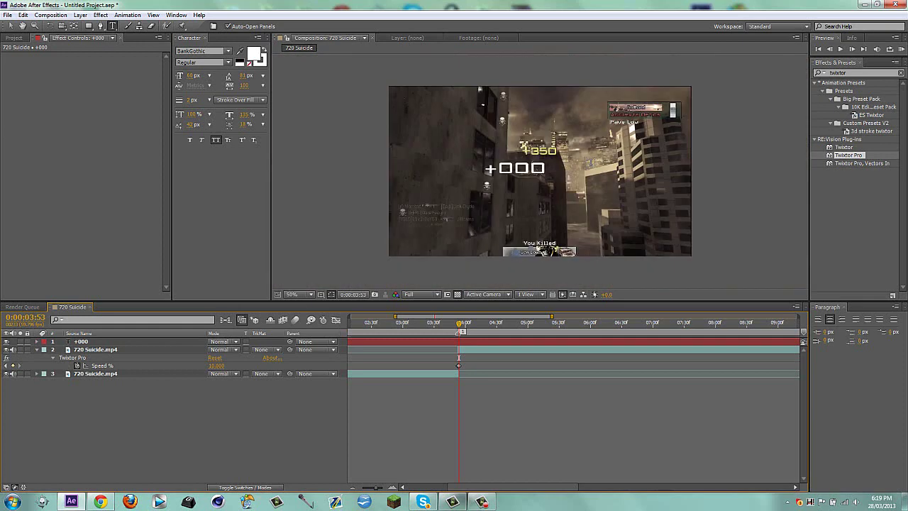
{"action": "left_click", "coordinate": [10, 26]}
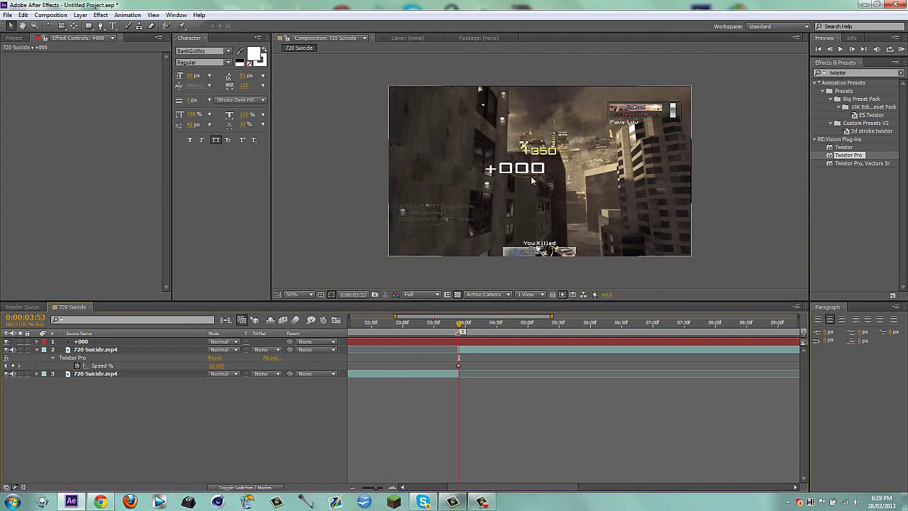
{"action": "scroll", "coordinate": [533, 180], "scroll_direction": "up", "scroll_amount": 1}
{"action": "scroll", "coordinate": [534, 178], "scroll_direction": "down", "scroll_amount": 1}
{"action": "left_click", "coordinate": [878, 85]}
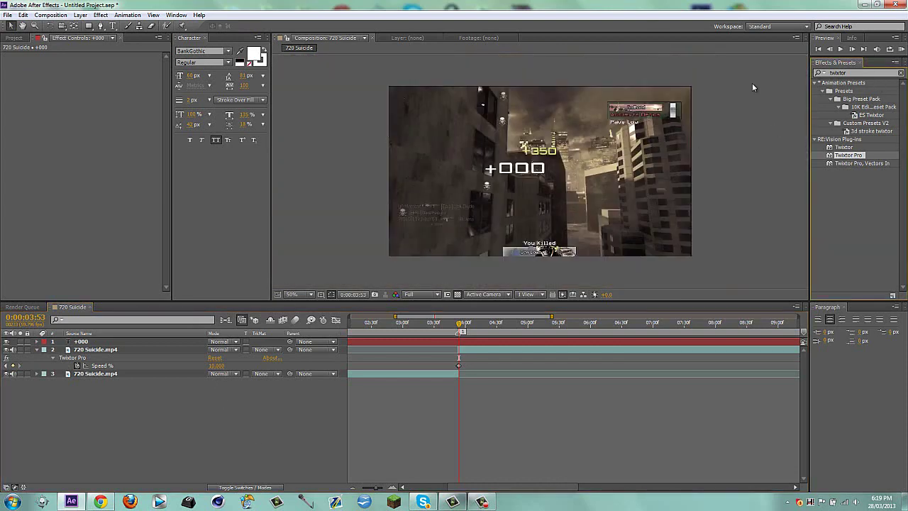
{"action": "key", "text": "ctrl+5"}
{"action": "type", "text": "fill"}
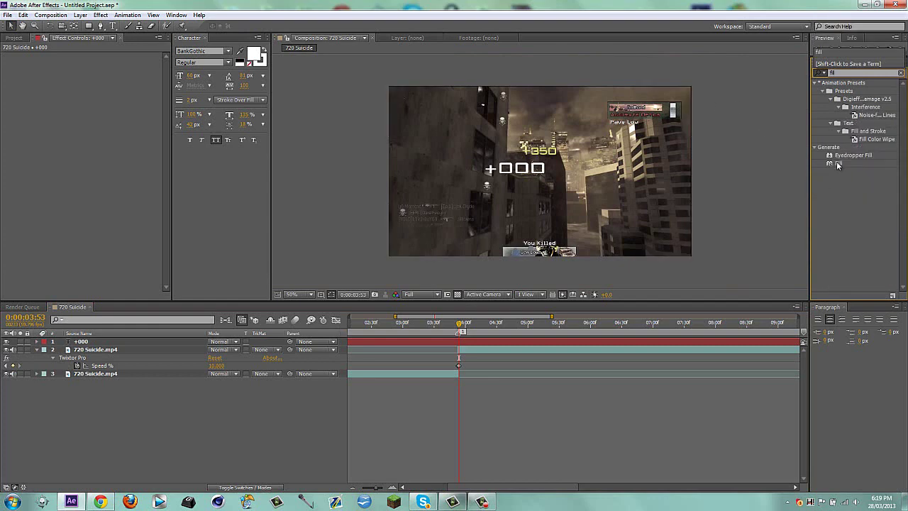
{"action": "left_click_drag", "start_coordinate": [838, 164], "coordinate": [516, 168]}
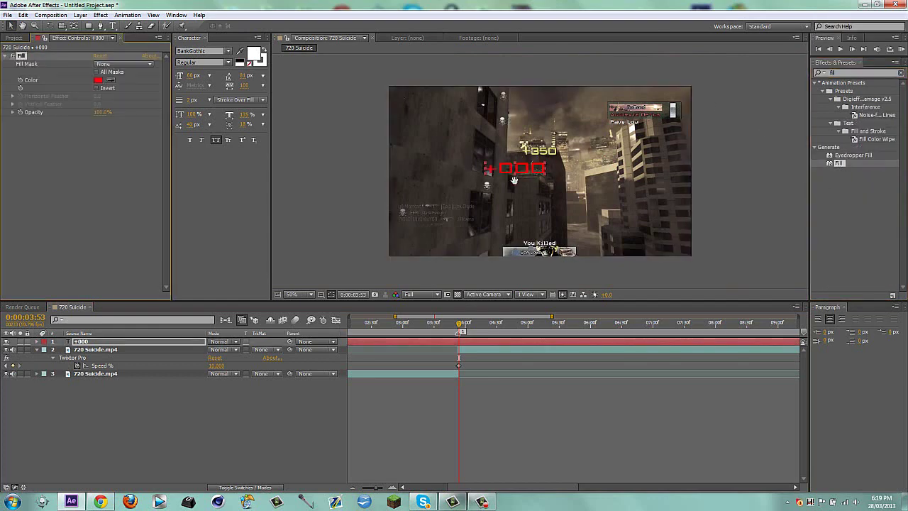
Set the +000 text's fill color by sampling the yellow of the +350 score in the footage
{"action": "key", "text": "h"}
{"action": "scroll", "coordinate": [525, 178], "scroll_direction": "up", "scroll_amount": 2}
{"action": "left_click_drag", "start_coordinate": [497, 166], "coordinate": [535, 213]}
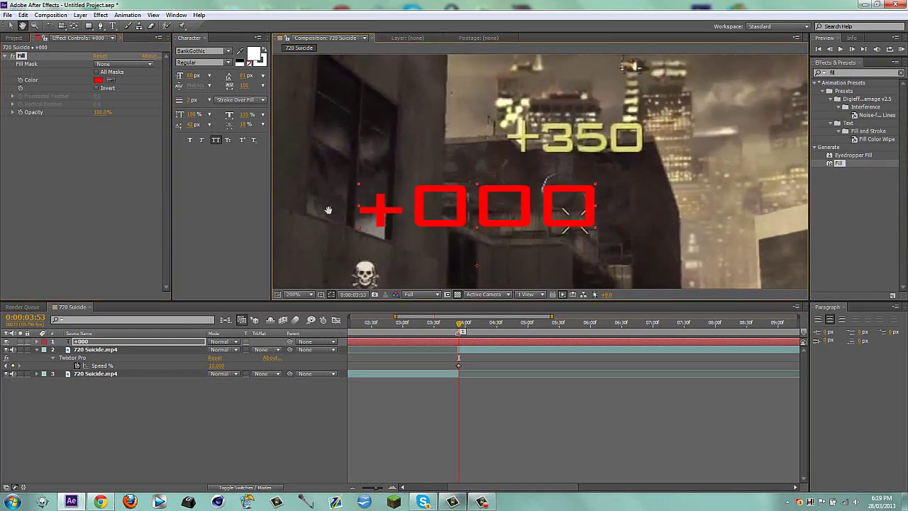
{"action": "key", "text": "v"}
{"action": "left_click", "coordinate": [111, 80]}
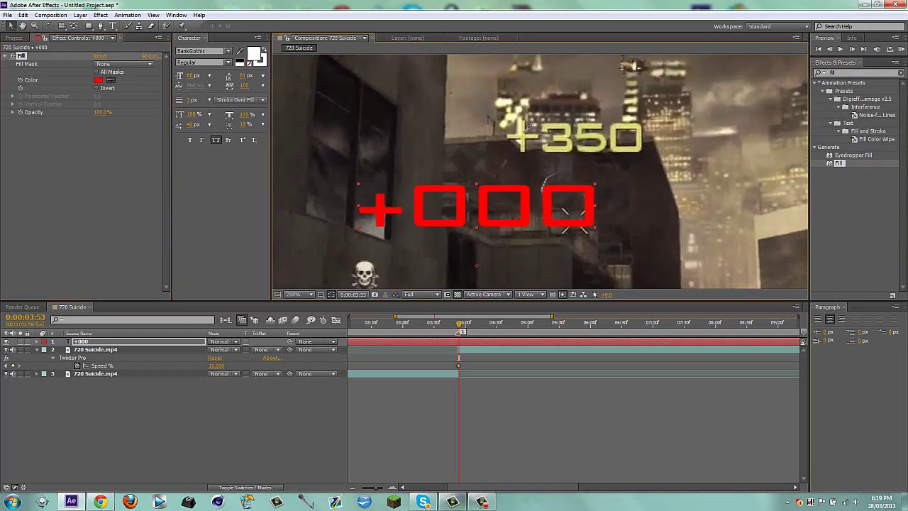
{"action": "left_click", "coordinate": [525, 135]}
{"action": "left_click", "coordinate": [310, 428]}
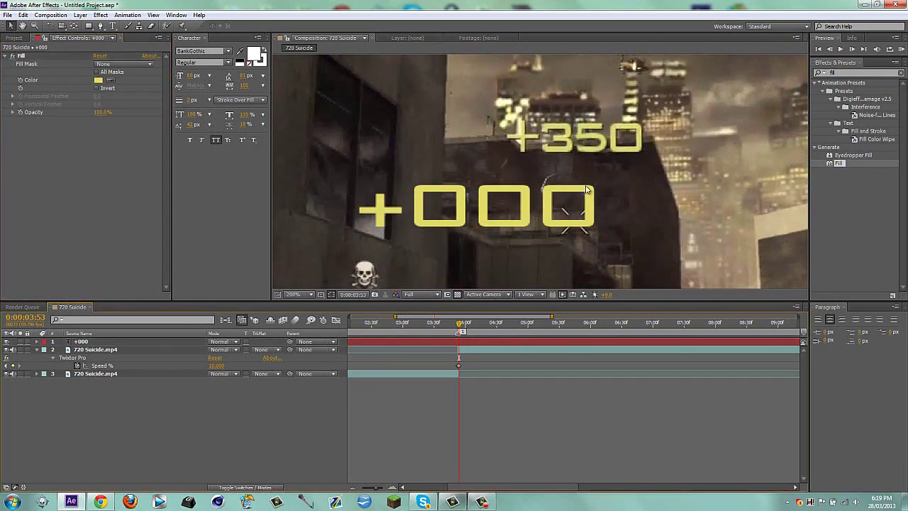
Find the Drop Shadow effect and apply it to the +000 text
{"action": "left_click_drag", "start_coordinate": [867, 72], "coordinate": [561, 86]}
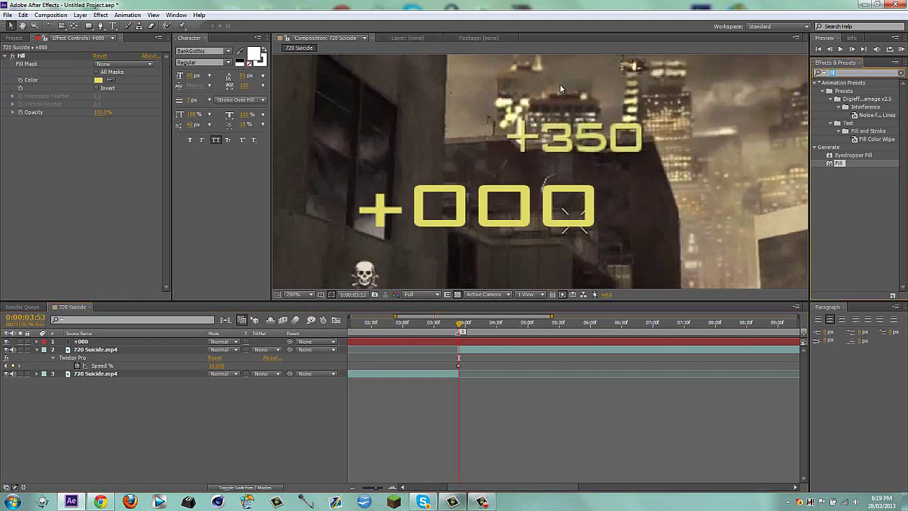
{"action": "type", "text": "drop"}
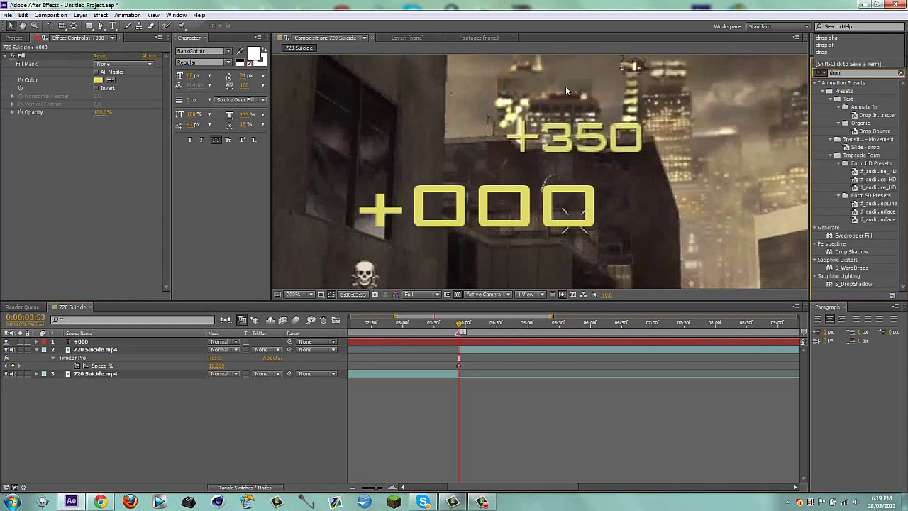
{"action": "left_click_drag", "start_coordinate": [857, 148], "coordinate": [551, 212]}
{"action": "left_click", "coordinate": [233, 428]}
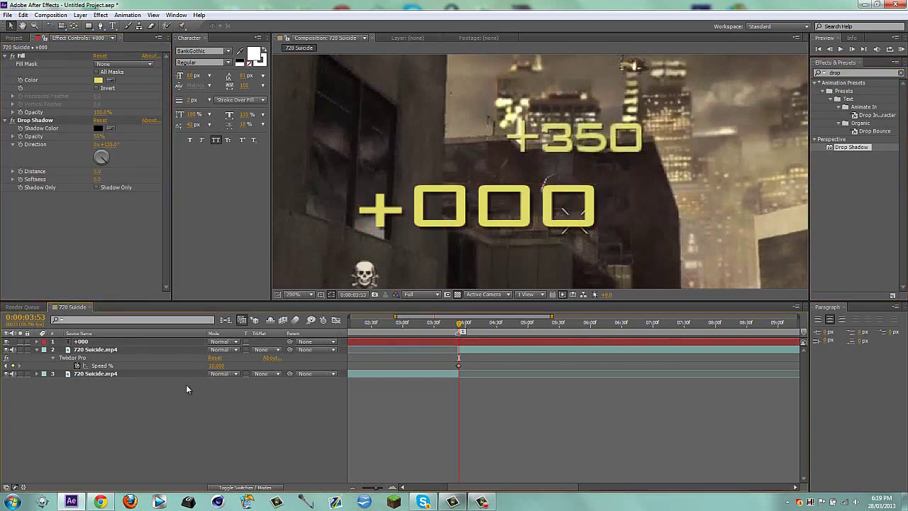
Set the Drop Shadow distance on the +000 text to 3.5 and compare it with the in-game +350
{"action": "left_click", "coordinate": [99, 174]}
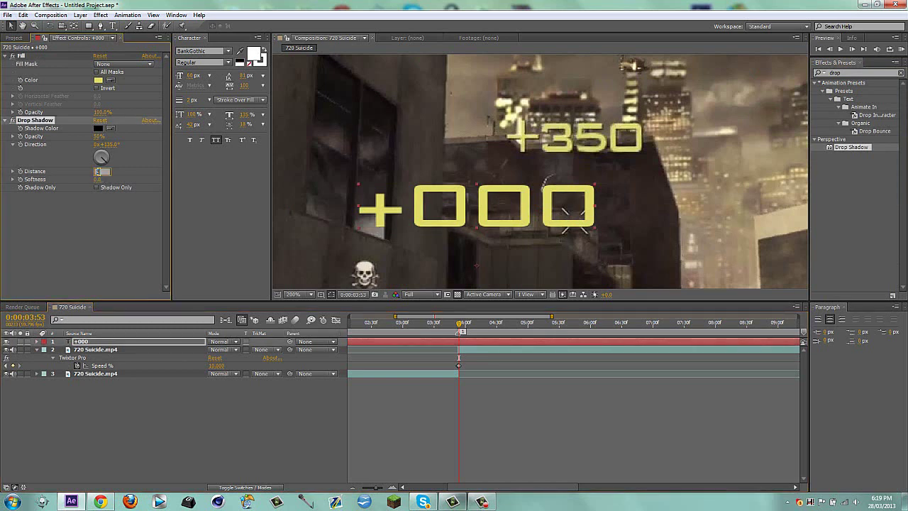
{"action": "key", "text": "Return"}
{"action": "left_click", "coordinate": [215, 428]}
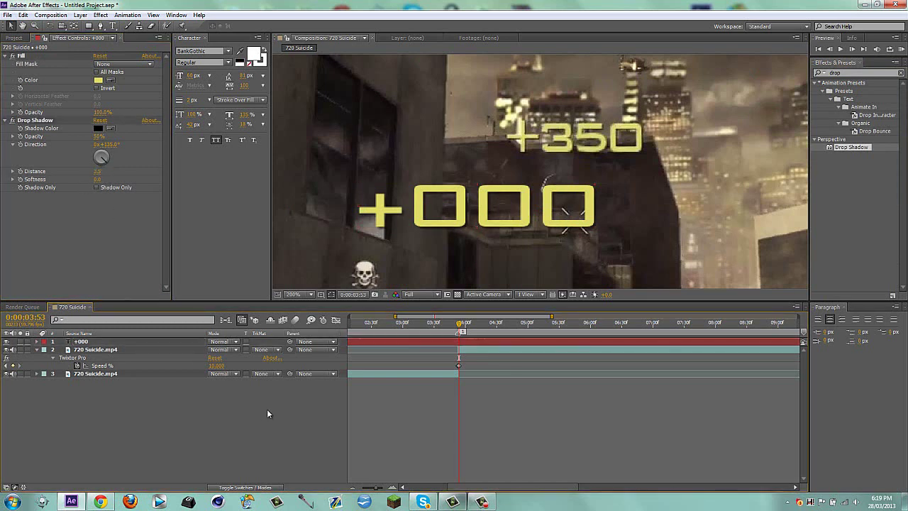
{"action": "scroll", "coordinate": [594, 222], "scroll_direction": "down", "scroll_amount": 3}
{"action": "scroll", "coordinate": [595, 219], "scroll_direction": "up", "scroll_amount": 2}
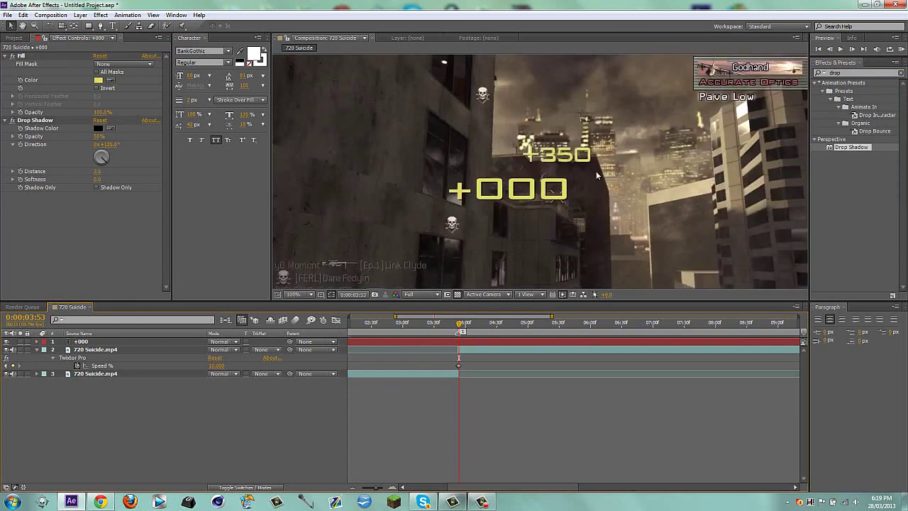
Find the Stylize Mosaic effect and apply it to the +000 text
{"action": "left_click", "coordinate": [865, 72]}
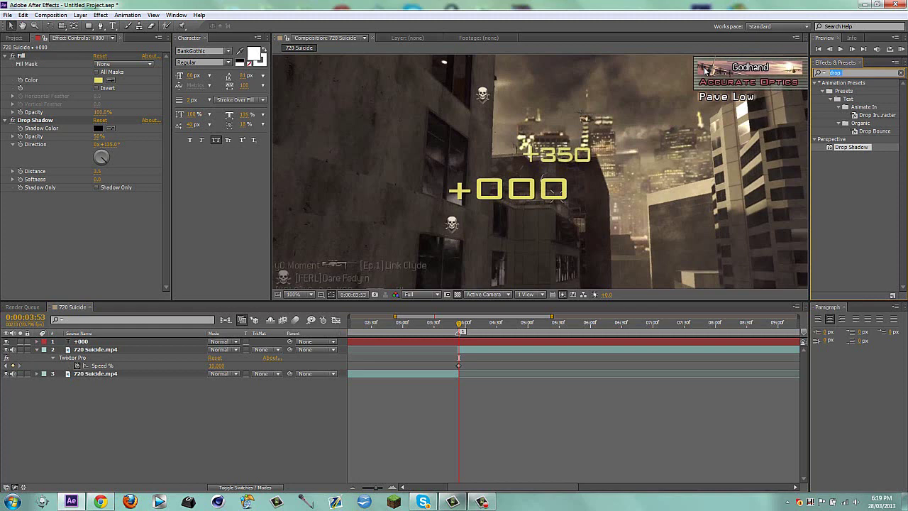
{"action": "type", "text": "mosai"}
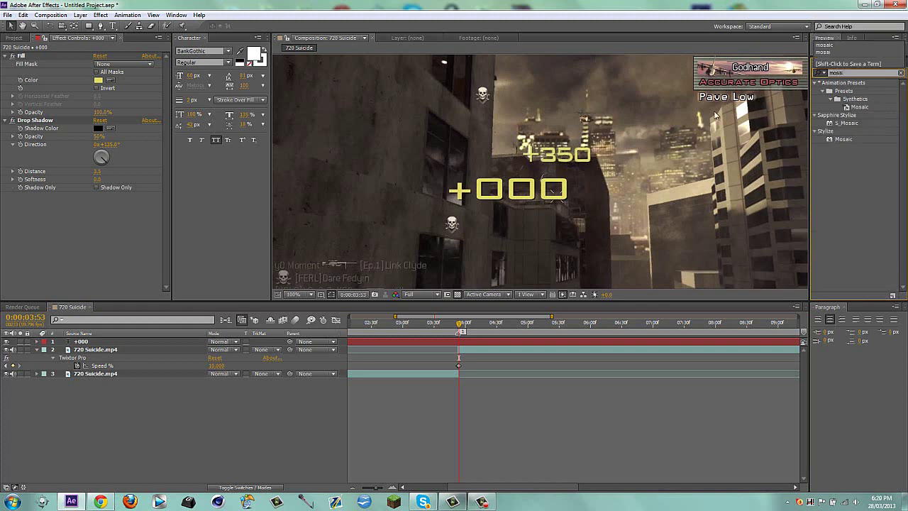
{"action": "scroll", "coordinate": [575, 162], "scroll_direction": "up", "scroll_amount": 4}
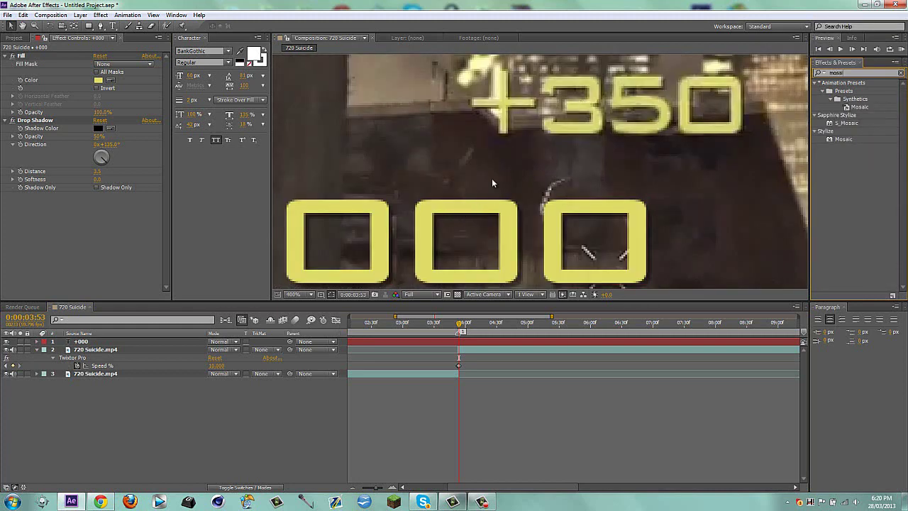
{"action": "scroll", "coordinate": [492, 183], "scroll_direction": "down", "scroll_amount": 2}
{"action": "left_click_drag", "start_coordinate": [844, 139], "coordinate": [529, 216]}
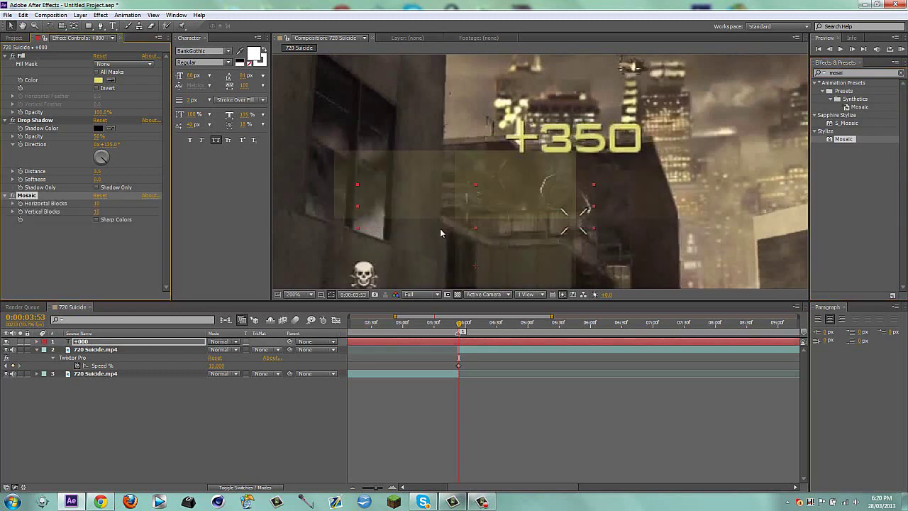
Set the Mosaic effect to 1280 horizontal blocks and 720 vertical blocks
{"action": "left_click", "coordinate": [98, 204]}
{"action": "left_click", "coordinate": [100, 212]}
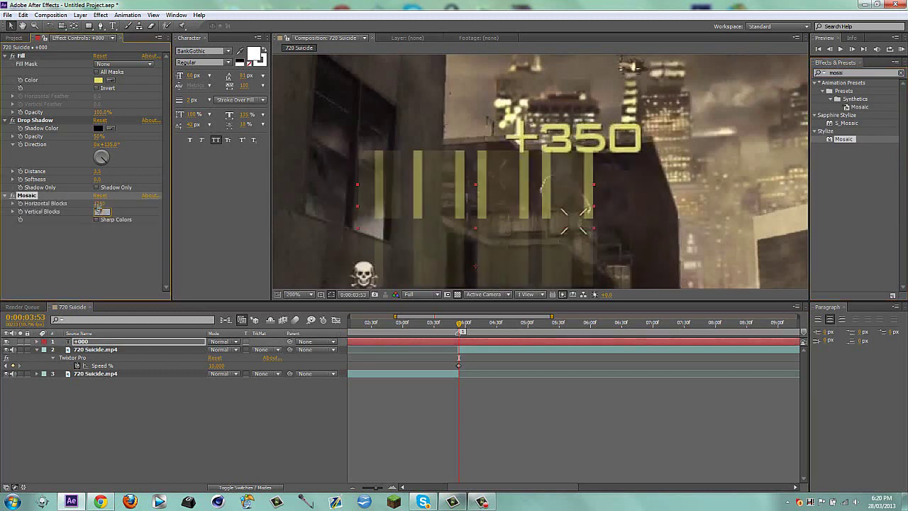
{"action": "type", "text": "720"}
{"action": "key", "text": "Return"}
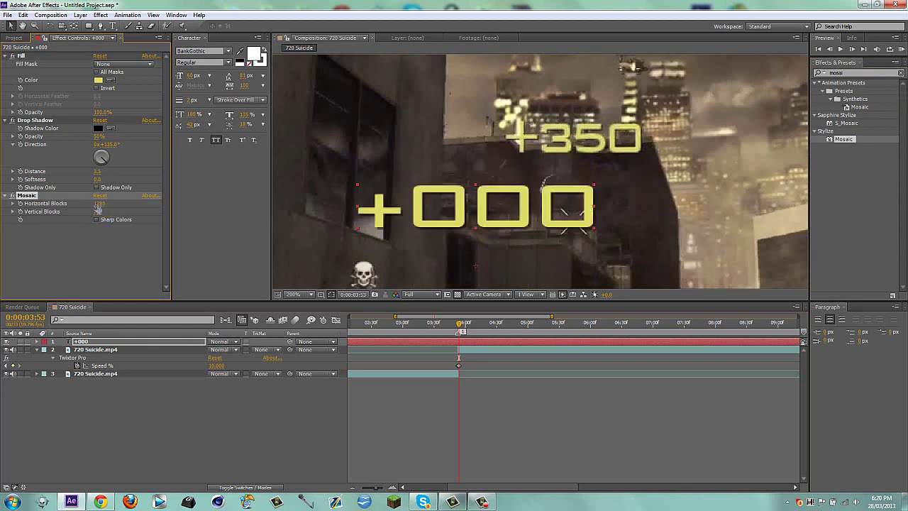
Lower the Mosaic effect to 921 horizontal blocks and 518 vertical blocks so the +000 text looks softer
{"action": "left_click_drag", "start_coordinate": [64, 203], "coordinate": [5, 219]}
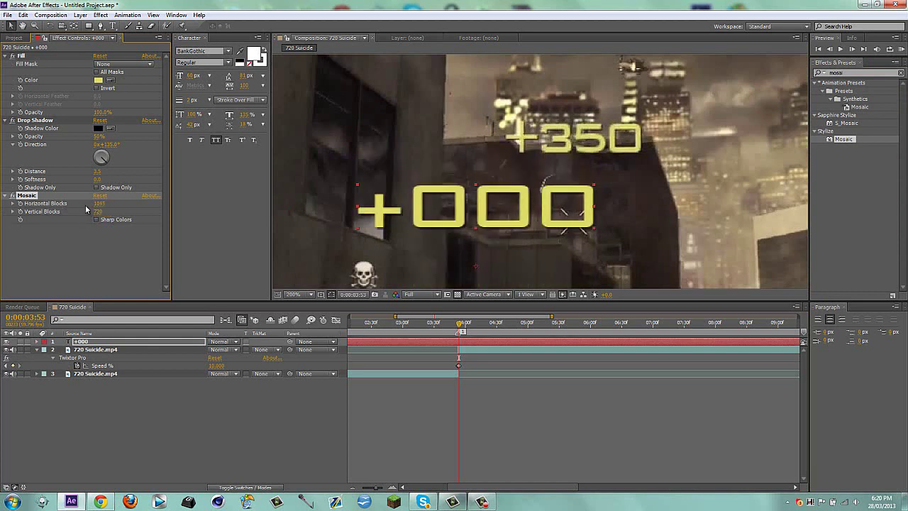
{"action": "left_click_drag", "start_coordinate": [100, 205], "coordinate": [5, 207]}
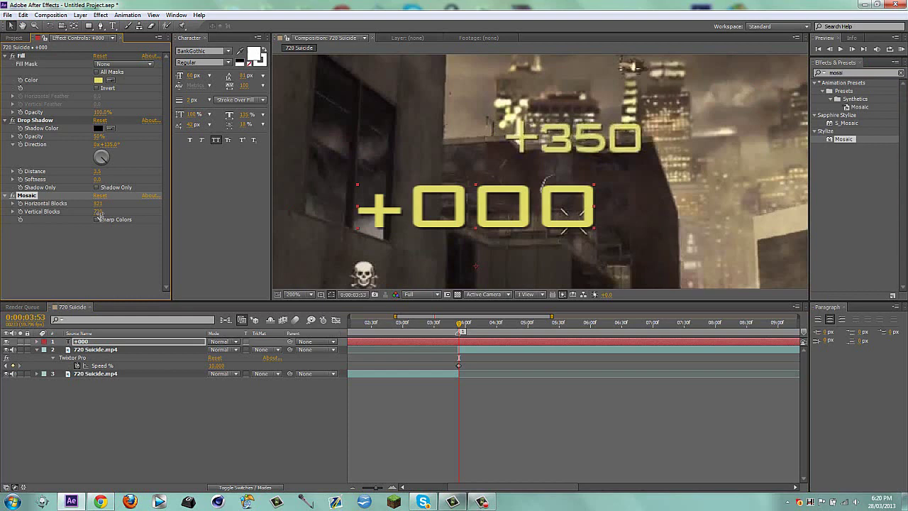
{"action": "left_click_drag", "start_coordinate": [67, 211], "coordinate": [4, 219]}
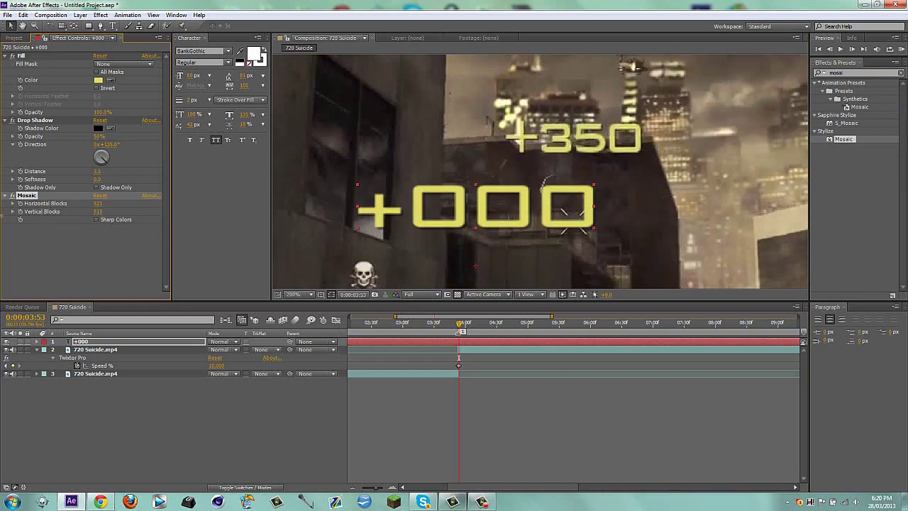
{"action": "left_click", "coordinate": [154, 422]}
{"action": "scroll", "coordinate": [632, 230], "scroll_direction": "down", "scroll_amount": 1}
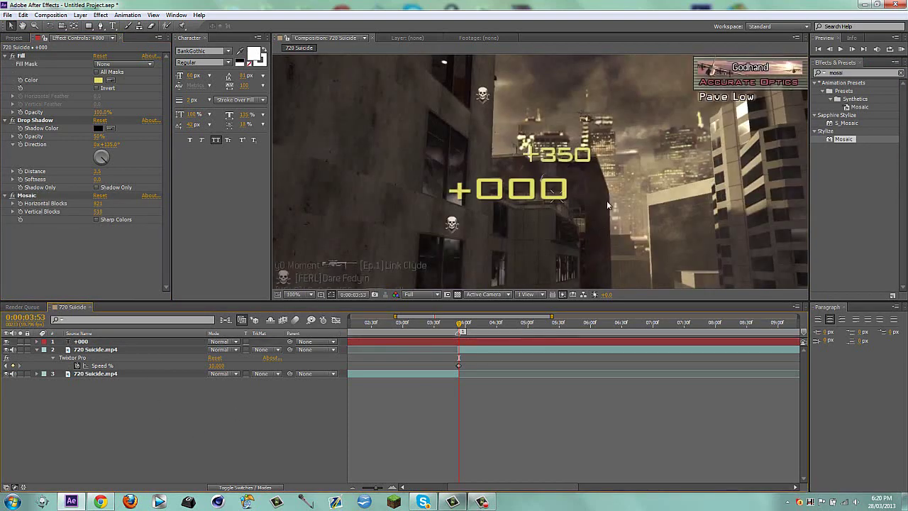
Trim the start of the +000 layer to 0:00:03:46, the frame just before the in-game +350 appears
{"action": "left_click", "coordinate": [476, 339]}
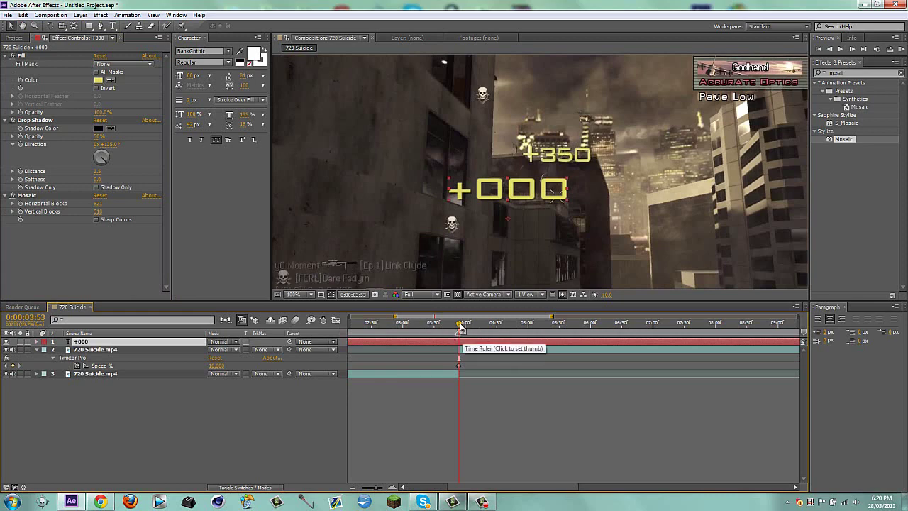
{"action": "key", "text": "Page_Up"}
{"action": "key", "text": "Page_Up"}
{"action": "key", "text": "Page_Up"}
{"action": "key", "text": "Page_Up"}
{"action": "key", "text": "Page_Up"}
{"action": "key", "text": "Page_Up"}
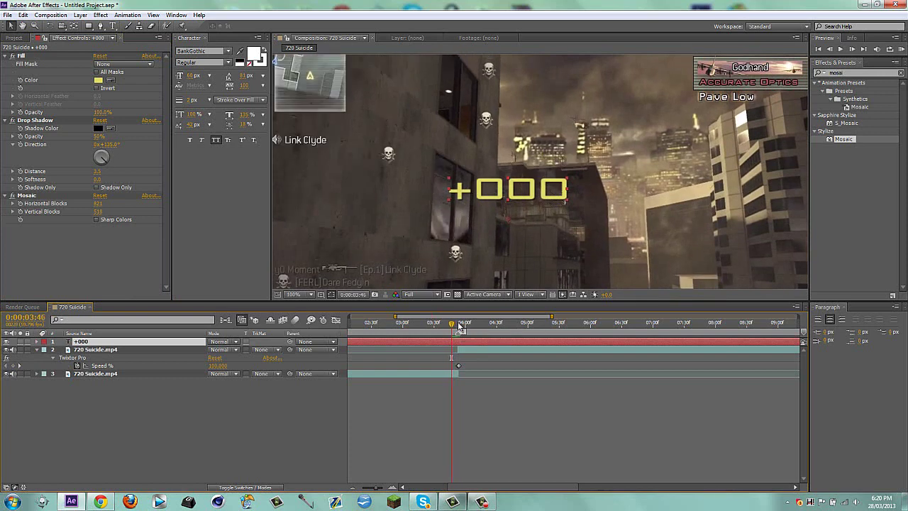
{"action": "key", "text": "Page_Down"}
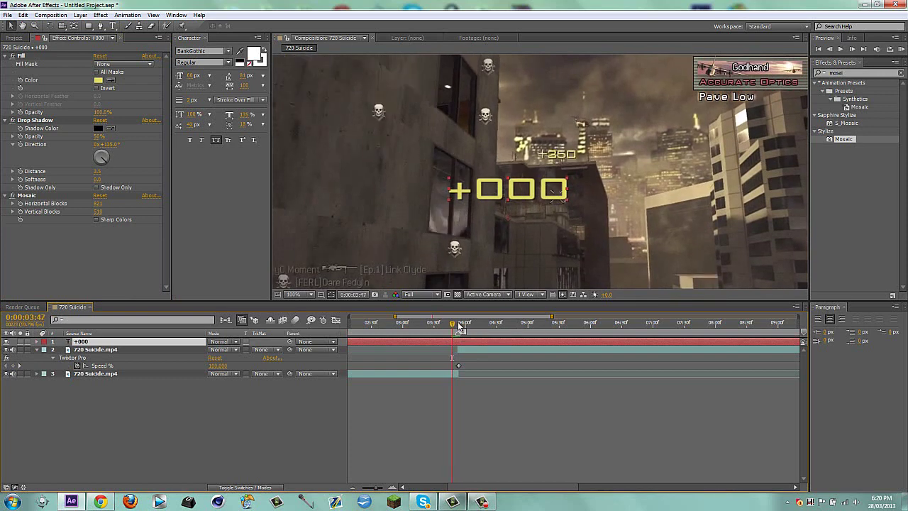
{"action": "key", "text": "Page_Up"}
{"action": "key", "text": "alt+bracketleft"}
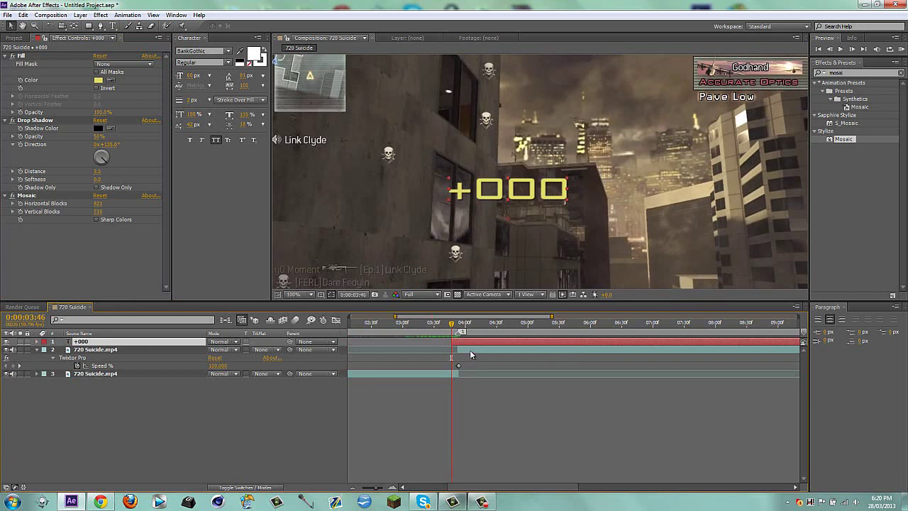
Advance to 0:00:03:47 and move the +000 text over the small in-game +350 score
{"action": "left_click", "coordinate": [215, 438]}
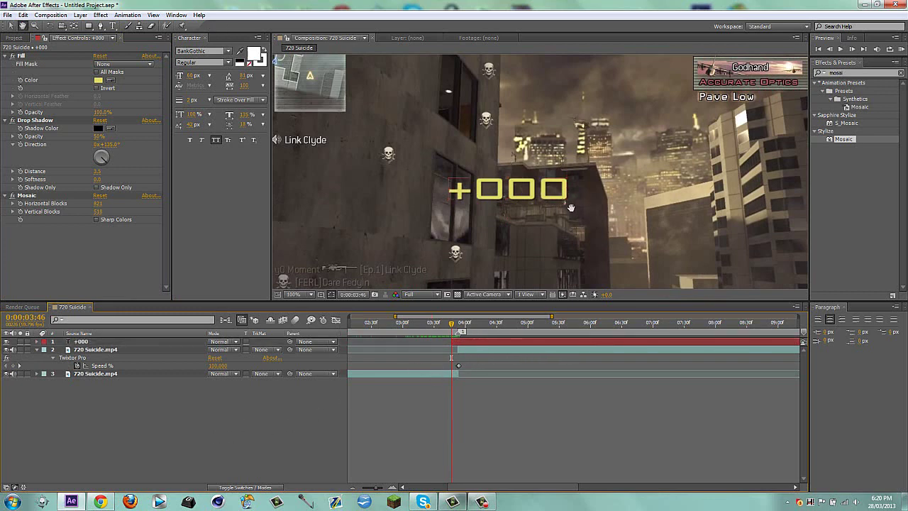
{"action": "left_click_drag", "start_coordinate": [571, 208], "coordinate": [452, 235]}
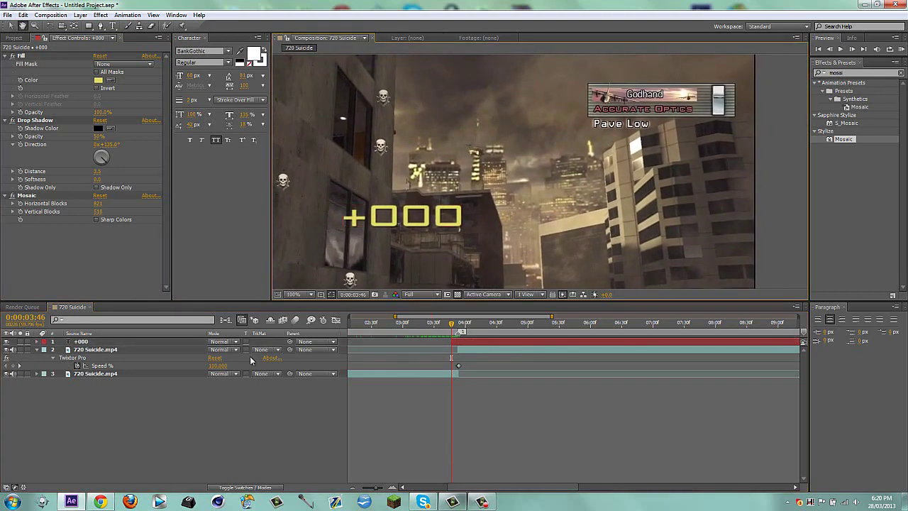
{"action": "left_click", "coordinate": [460, 345]}
{"action": "key", "text": "Page_Down"}
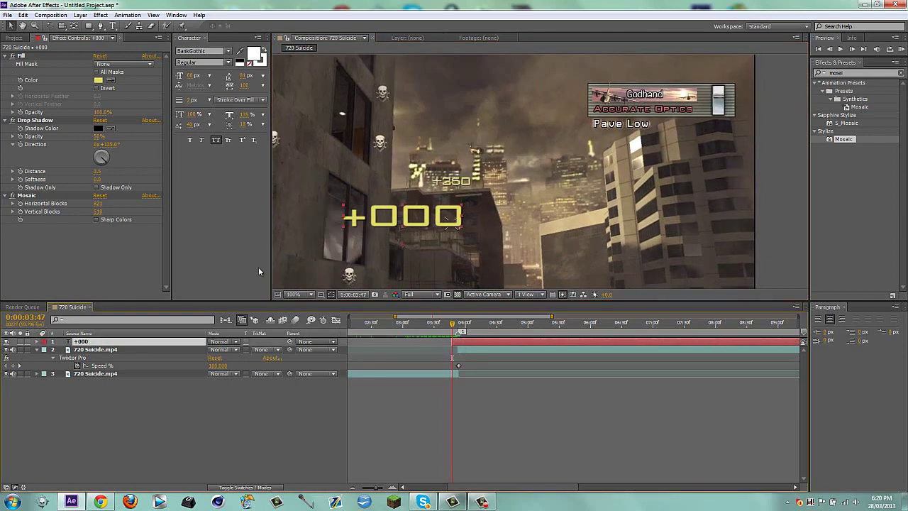
{"action": "left_click_drag", "start_coordinate": [406, 232], "coordinate": [452, 186]}
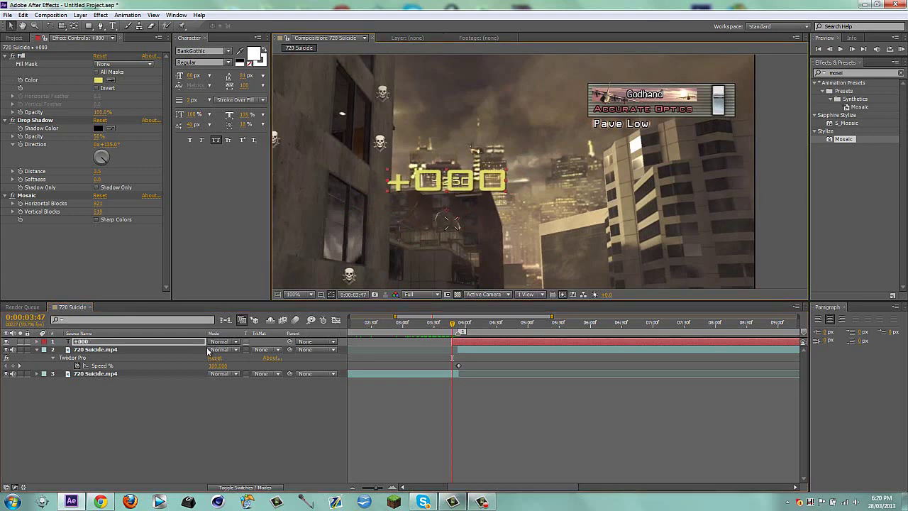
Fit the +000 text to the small +350 with scale 36% and position 639, 296, and keyframe Position and Scale
{"action": "key", "text": "s"}
{"action": "key", "text": "shift+p"}
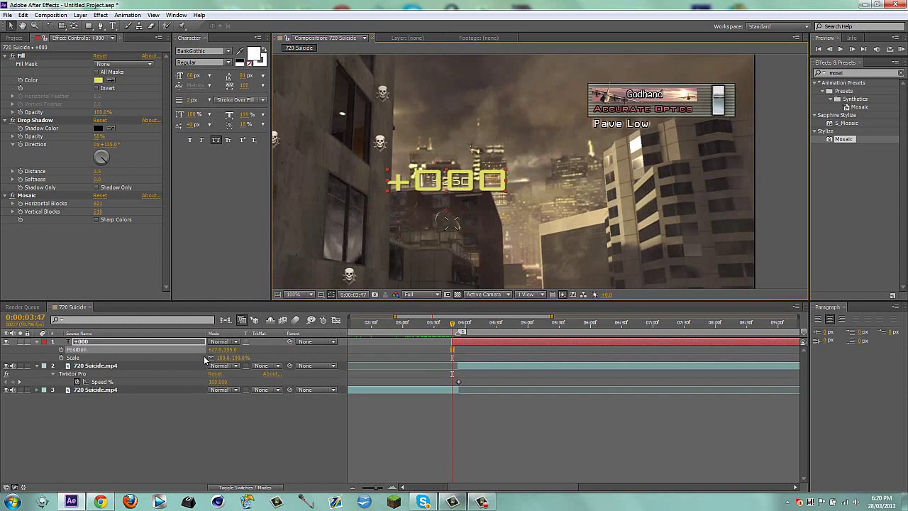
{"action": "mouse_move", "coordinate": [225, 357]}
{"action": "left_mouse_down"}
{"action": "mouse_move", "coordinate": [204, 350]}
{"action": "mouse_move", "coordinate": [215, 349]}
{"action": "left_mouse_up"}
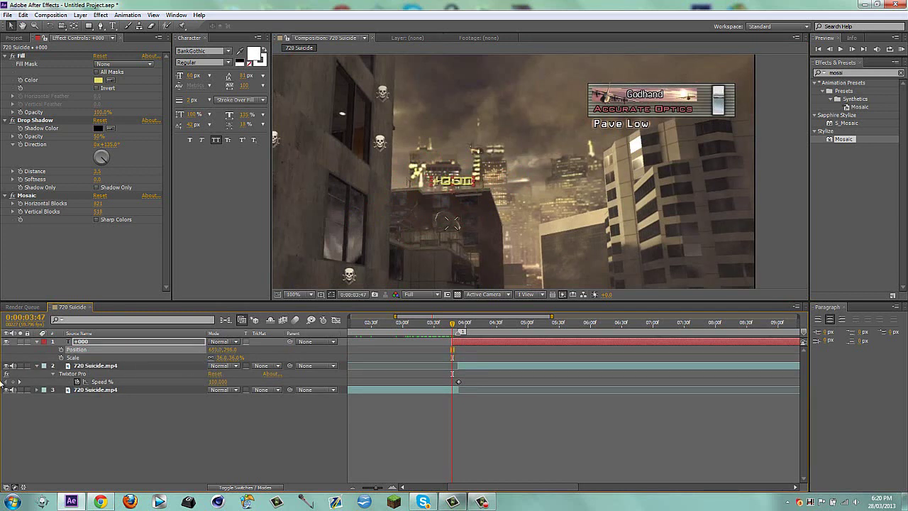
{"action": "left_click", "coordinate": [60, 357]}
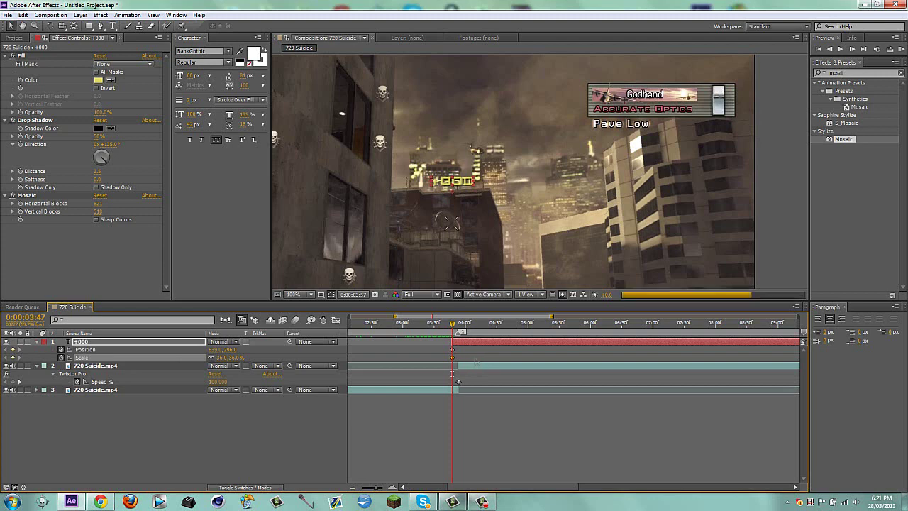
Move the current time to 0:00:04:47, where the in-game +350 is at full size
{"action": "key", "text": "shift+Page_Down"}
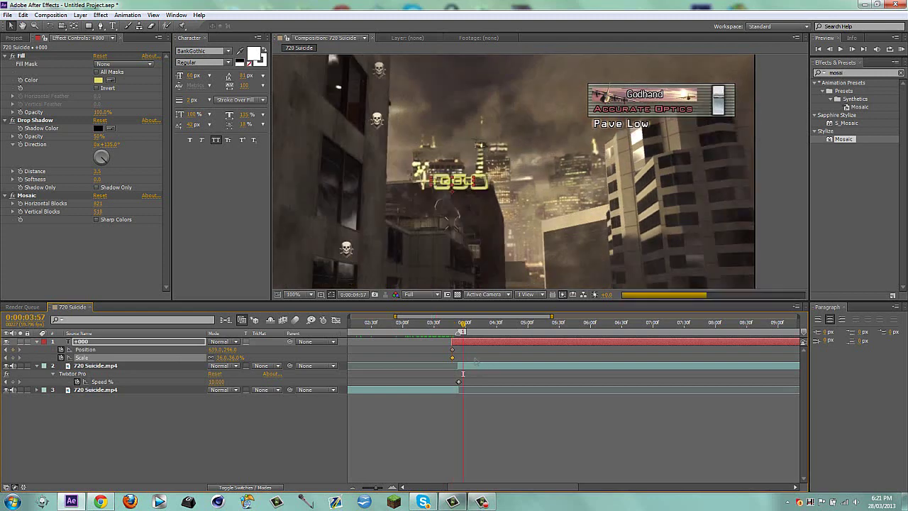
{"action": "key", "text": "shift+Page_Down"}
{"action": "key", "text": "shift+Page_Down"}
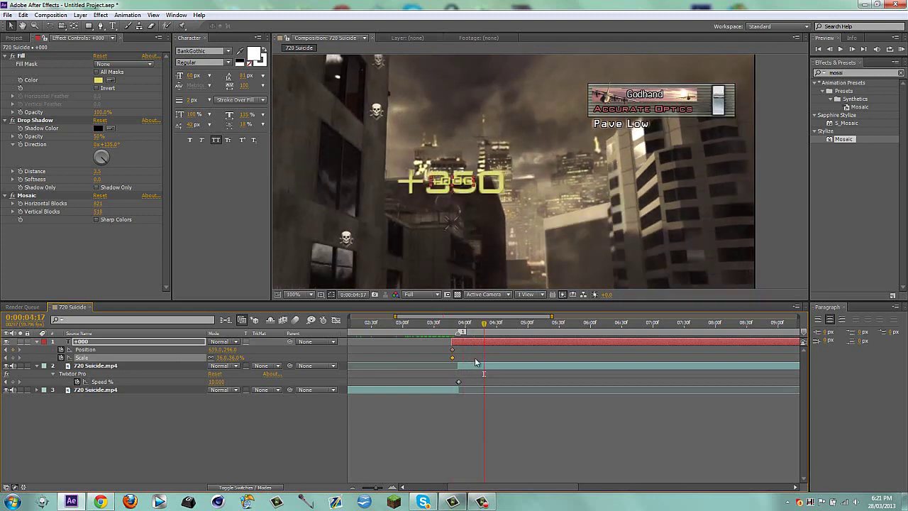
{"action": "key", "text": "shift+Page_Down"}
{"action": "key", "text": "shift+Page_Down"}
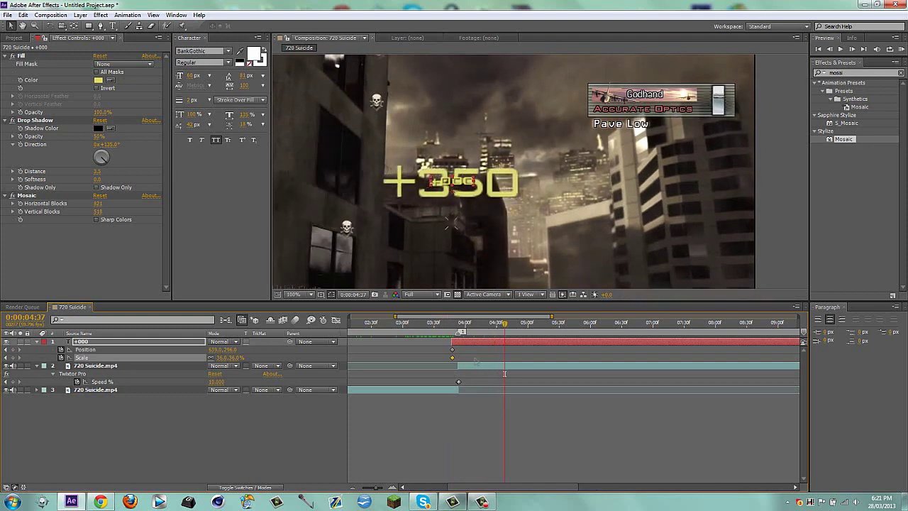
{"action": "key", "text": "shift+Page_Down"}
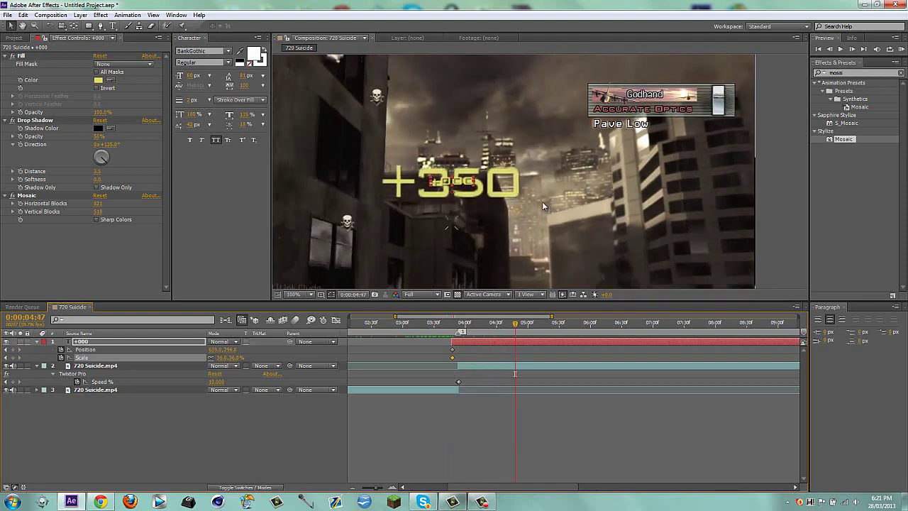
{"action": "key", "text": "space"}
{"action": "scroll", "coordinate": [523, 191], "scroll_direction": "down", "scroll_amount": 1}
{"action": "scroll", "coordinate": [537, 218], "scroll_direction": "up", "scroll_amount": 2}
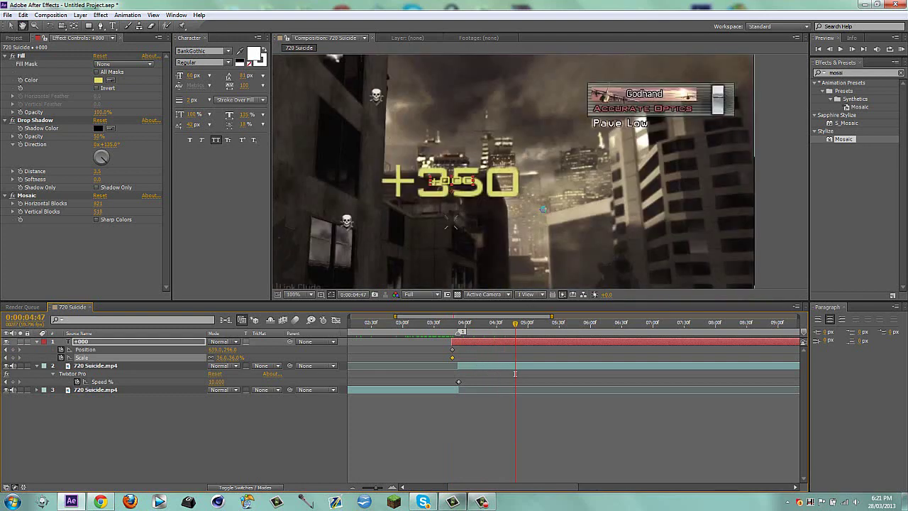
{"action": "key", "text": "ctrl+z"}
{"action": "key", "text": "v"}
{"action": "left_click", "coordinate": [239, 426]}
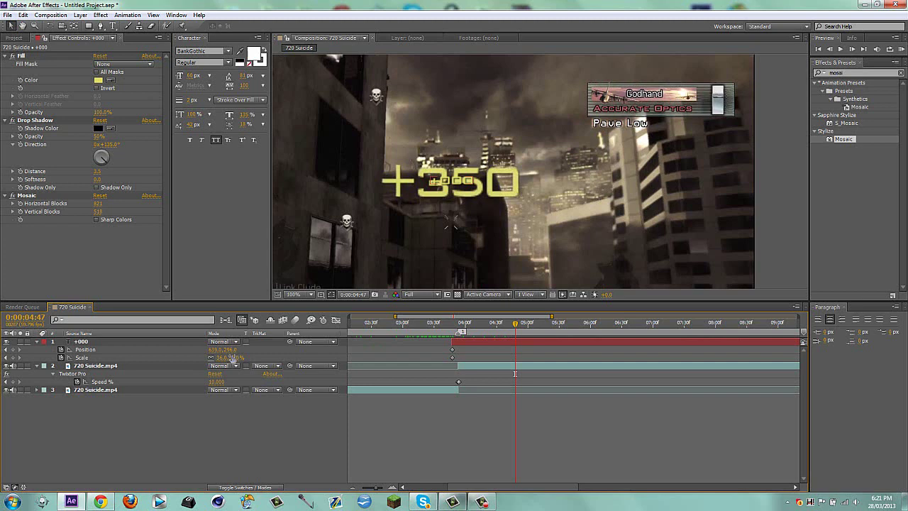
At 0:00:04:47, keyframe the +000 text at 433% scale and position 639, 544
{"action": "left_click_drag", "start_coordinate": [228, 358], "coordinate": [390, 317]}
{"action": "left_click_drag", "start_coordinate": [523, 171], "coordinate": [545, 197]}
{"action": "scroll", "coordinate": [539, 223], "scroll_direction": "down", "scroll_amount": 1}
{"action": "left_click_drag", "start_coordinate": [242, 358], "coordinate": [301, 345]}
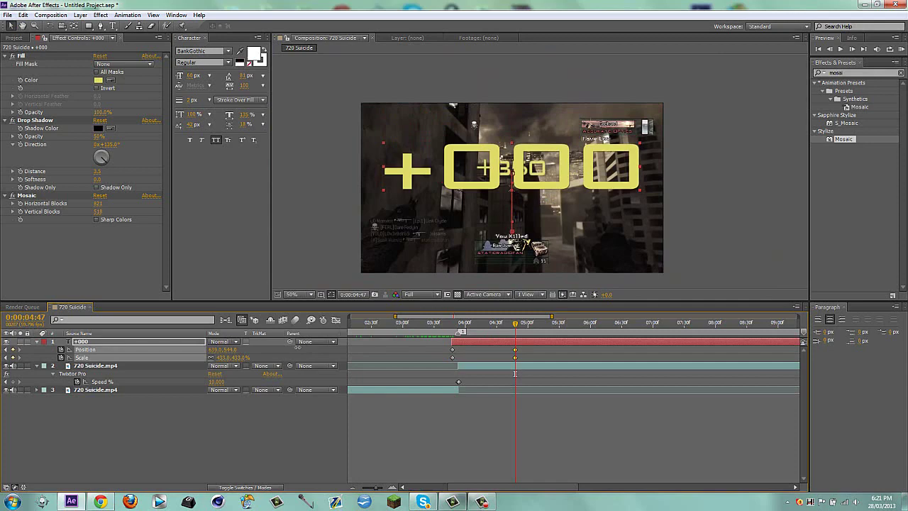
{"action": "left_click", "coordinate": [304, 415]}
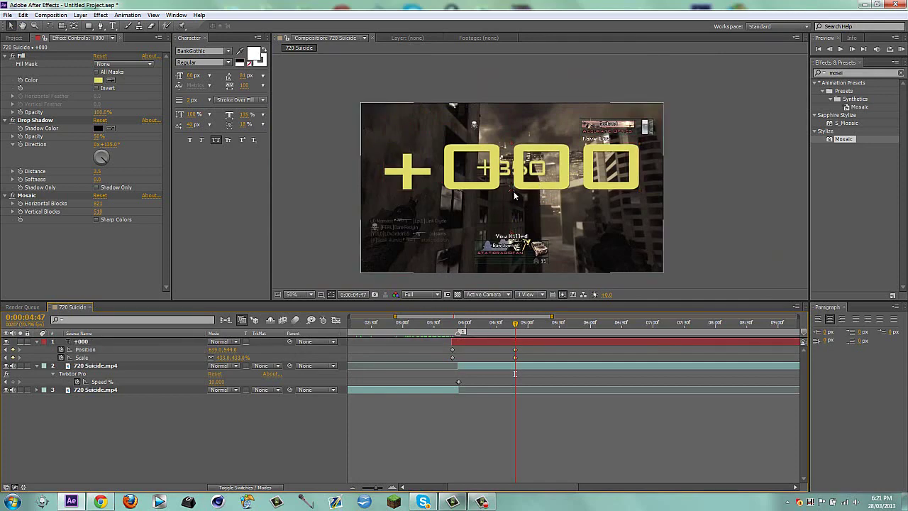
Apply the Stylize Glow effect to the +000 text and collapse its Fill, Drop Shadow and Mosaic settings
{"action": "left_click_drag", "start_coordinate": [512, 326], "coordinate": [507, 308]}
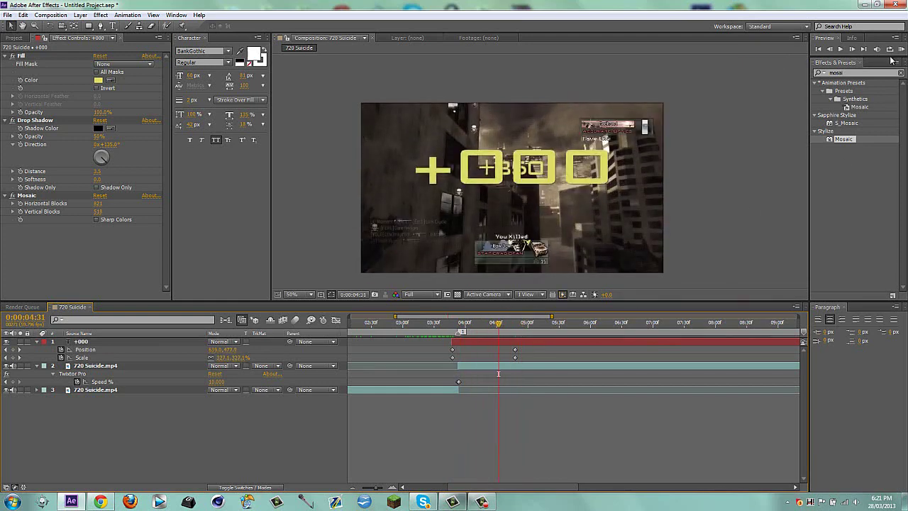
{"action": "left_click", "coordinate": [858, 73]}
{"action": "type", "text": "glow"}
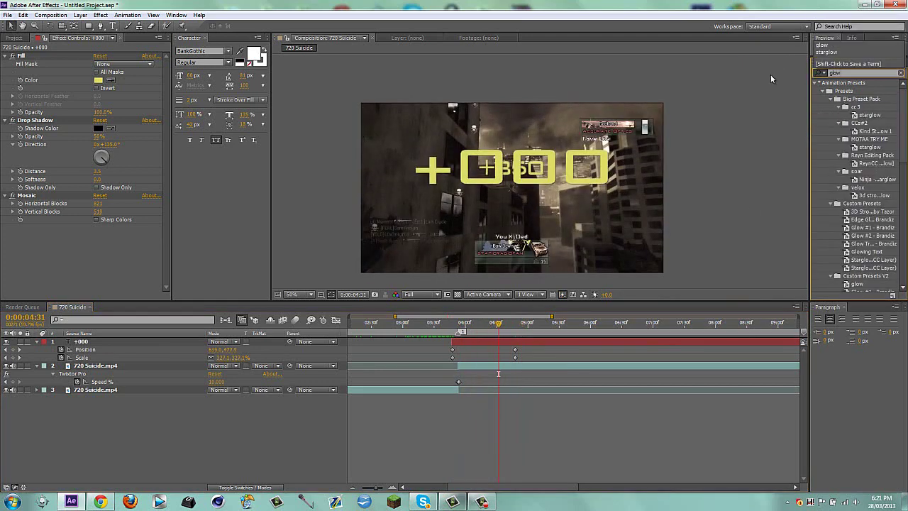
{"action": "left_click", "coordinate": [815, 82]}
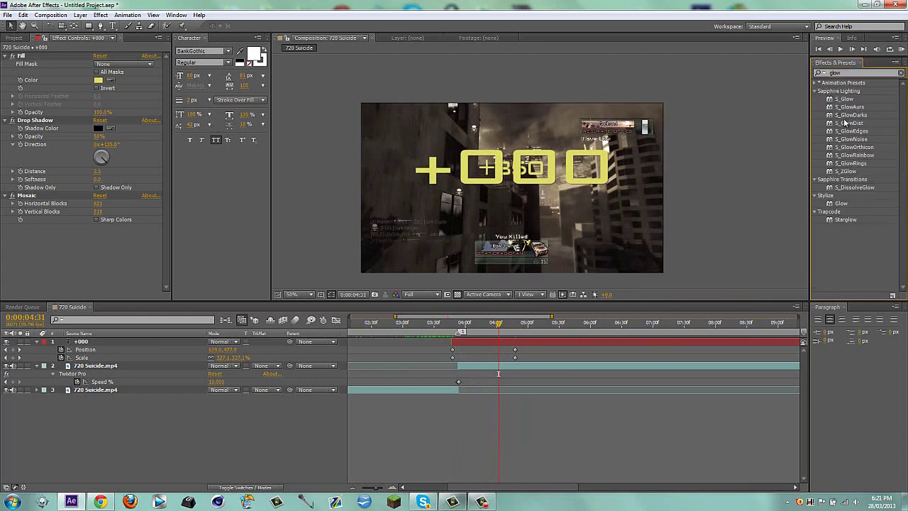
{"action": "left_click_drag", "start_coordinate": [843, 205], "coordinate": [523, 167]}
{"action": "left_click", "coordinate": [193, 437]}
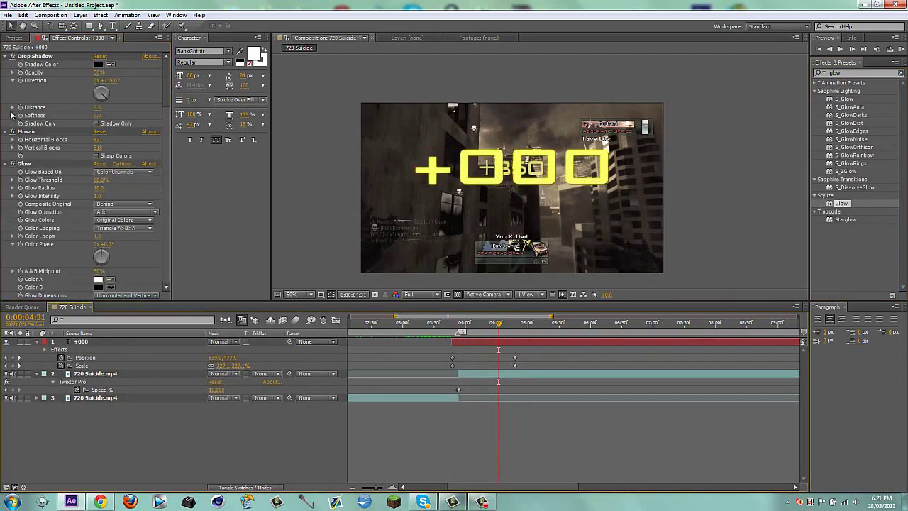
{"action": "left_click", "coordinate": [5, 56]}
{"action": "left_click", "coordinate": [6, 57]}
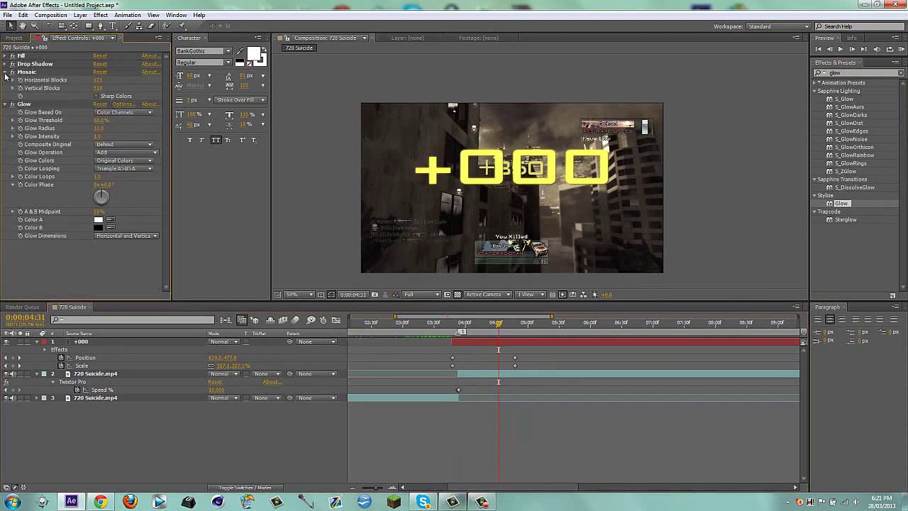
{"action": "left_click", "coordinate": [5, 72]}
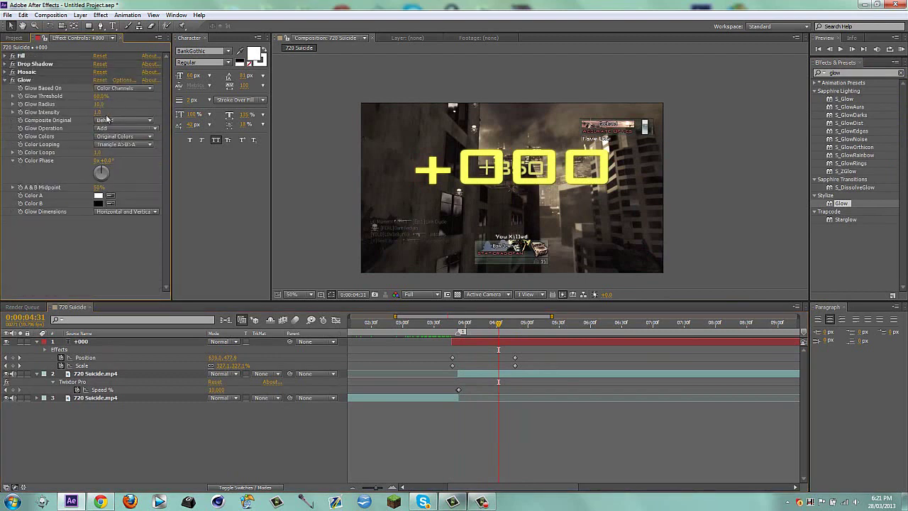
Try a lower Glow Threshold on the +000 text, undo it, and collapse the Glow settings
{"action": "left_click_drag", "start_coordinate": [98, 102], "coordinate": [84, 104]}
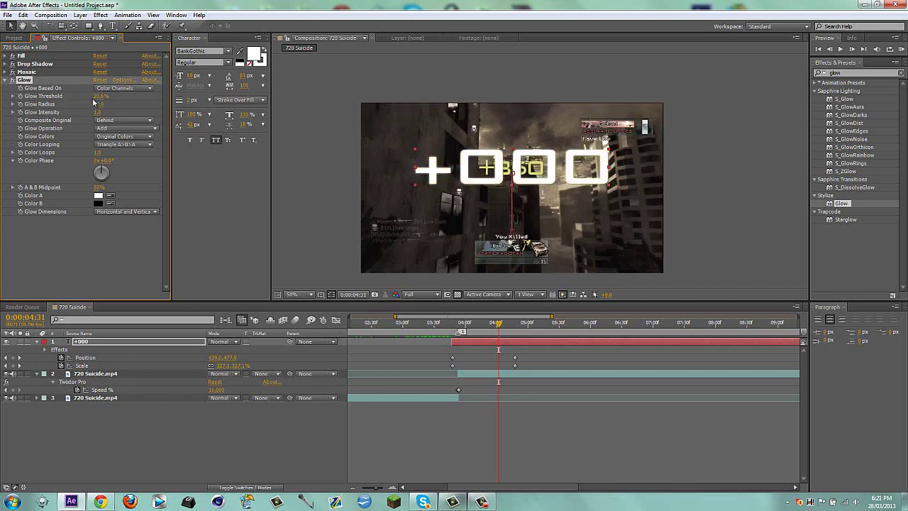
{"action": "key", "text": "ctrl+z"}
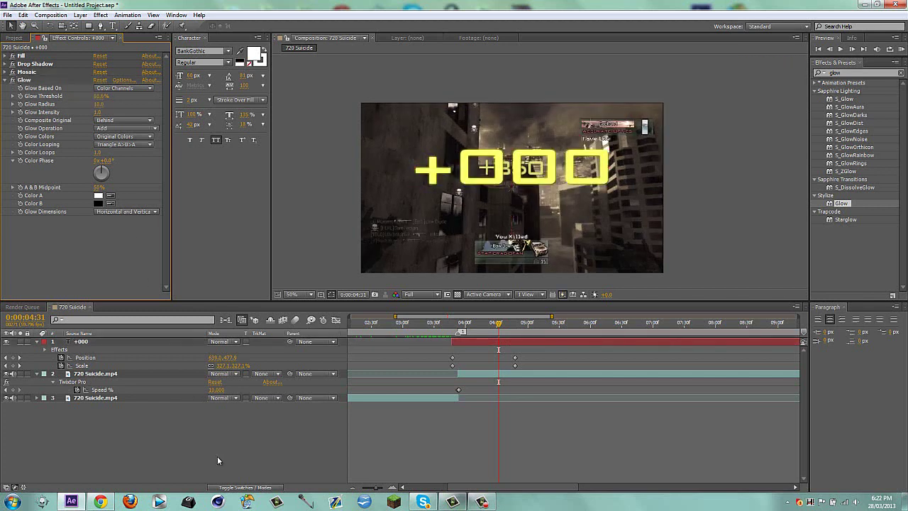
{"action": "left_click", "coordinate": [7, 80]}
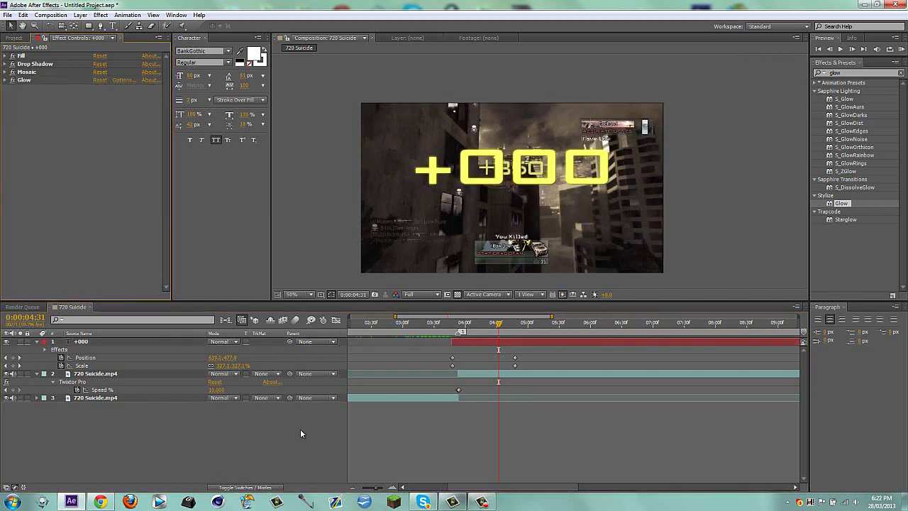
Apply Fast Blur to the +000 text with Blurriness 3 and Repeat Edge Pixels enabled
{"action": "left_click", "coordinate": [866, 72]}
{"action": "type", "text": "fa"}
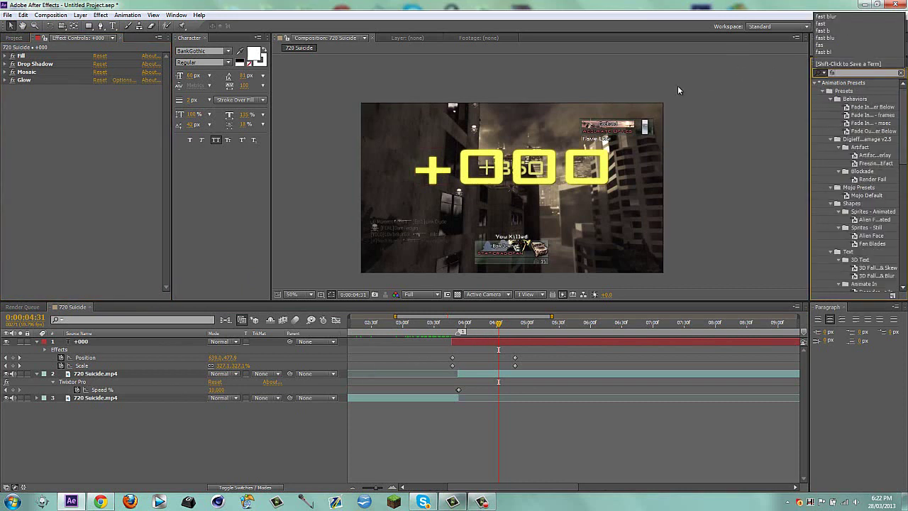
{"action": "type", "text": "st blur"}
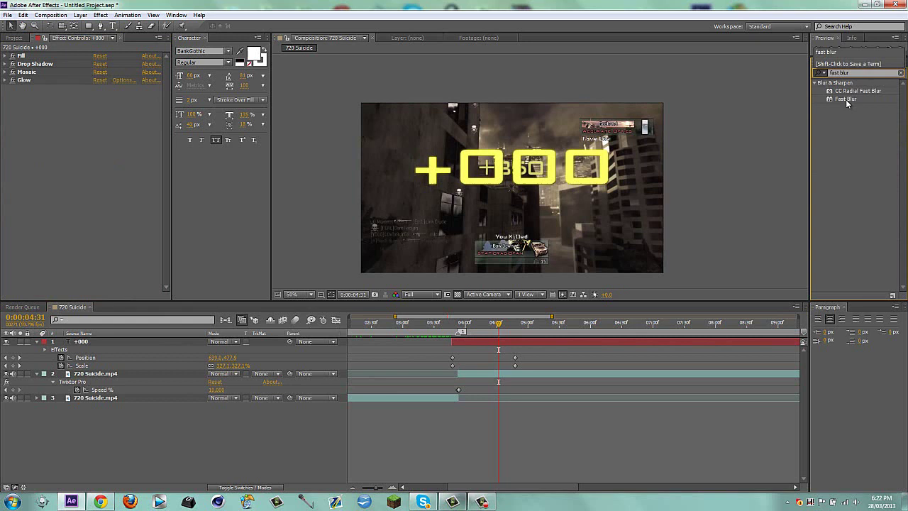
{"action": "double_click", "coordinate": [846, 99]}
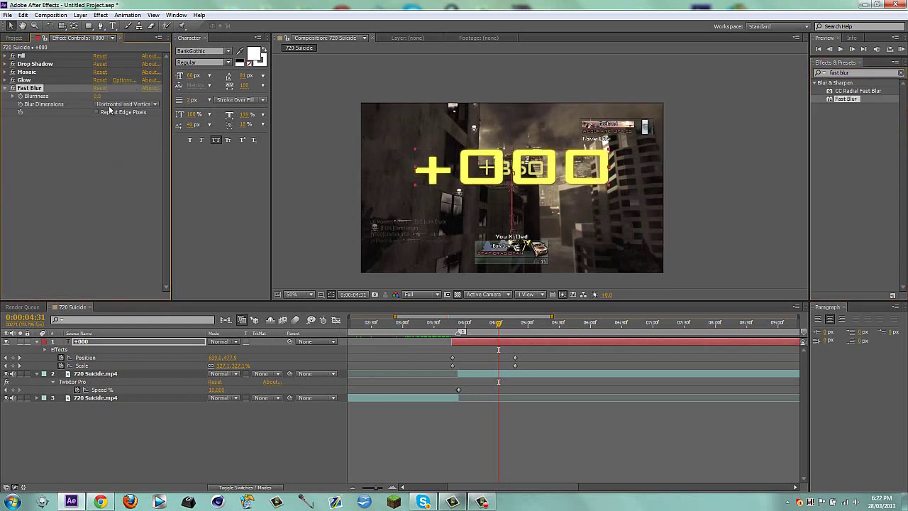
{"action": "key", "text": "Return"}
{"action": "left_click", "coordinate": [97, 112]}
{"action": "left_click", "coordinate": [288, 417]}
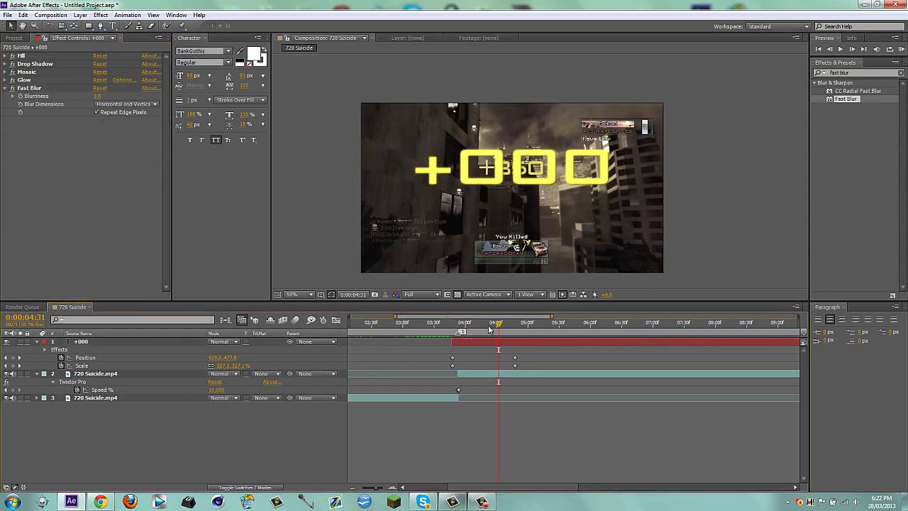
At 0:00:03:39, delete the upper 720 Suicide.mp4 layer with Twixtor Pro and extend the remaining clip past its old cut
{"action": "left_click_drag", "start_coordinate": [490, 329], "coordinate": [445, 324]}
{"action": "left_click", "coordinate": [474, 375]}
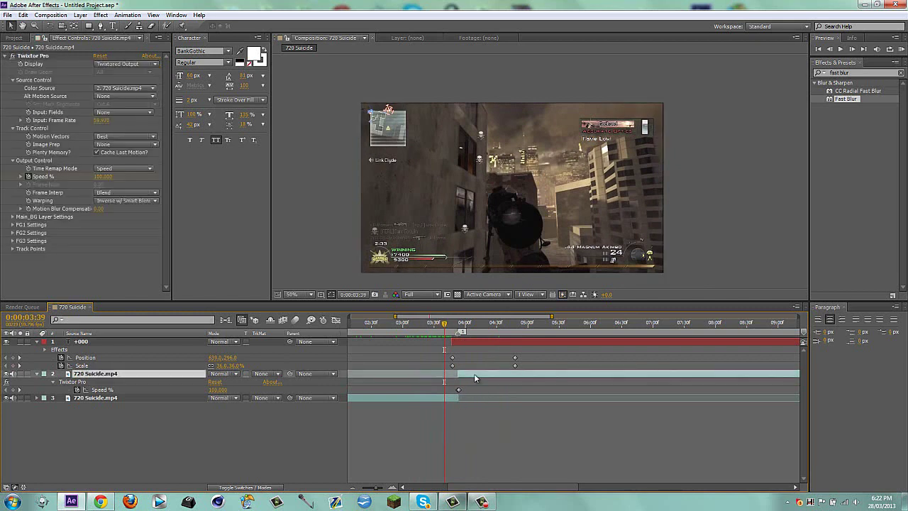
{"action": "key", "text": "Delete"}
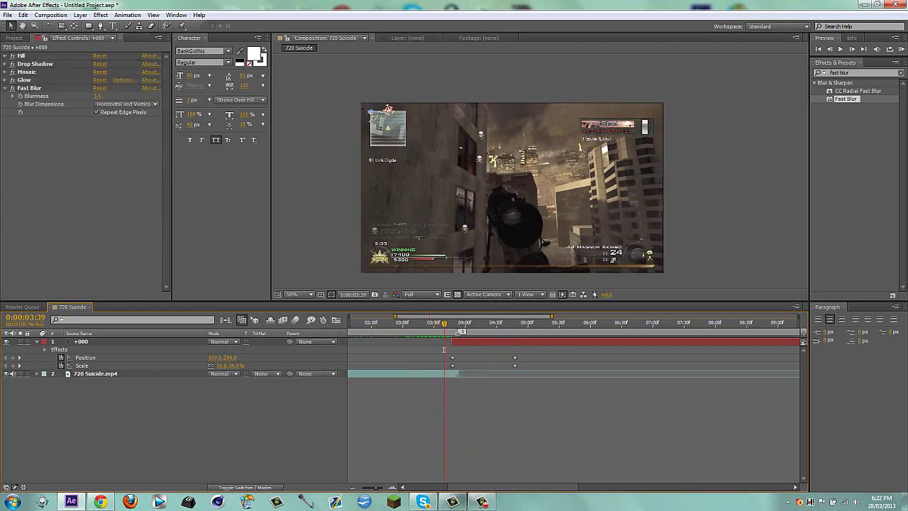
{"action": "left_click_drag", "start_coordinate": [459, 373], "coordinate": [467, 374]}
{"action": "left_click_drag", "start_coordinate": [574, 372], "coordinate": [877, 374]}
{"action": "left_click_drag", "start_coordinate": [673, 323], "coordinate": [404, 337]}
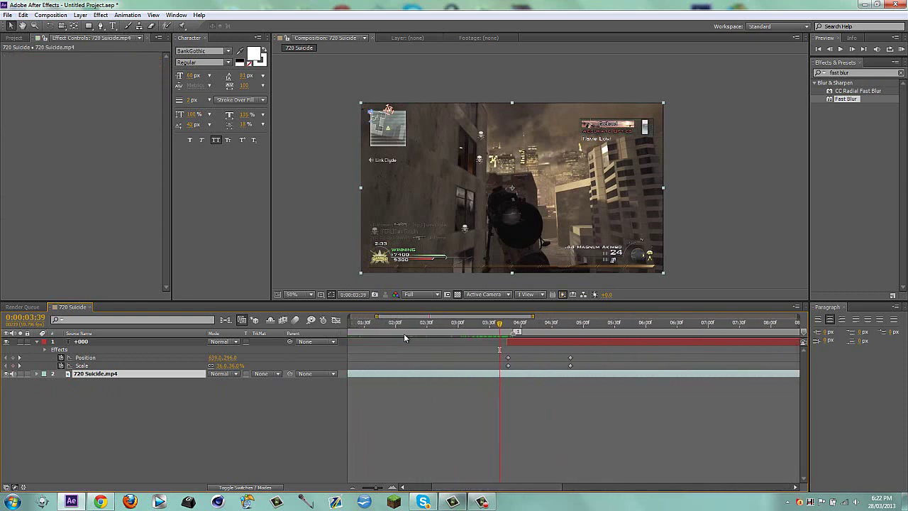
Duplicate the 720 Suicide.mp4 layer and trim the copies at 0:00:03:39 so the upper one starts where the lower one ends
{"action": "key", "text": "ctrl+d"}
{"action": "key", "text": "alt+bracketleft"}
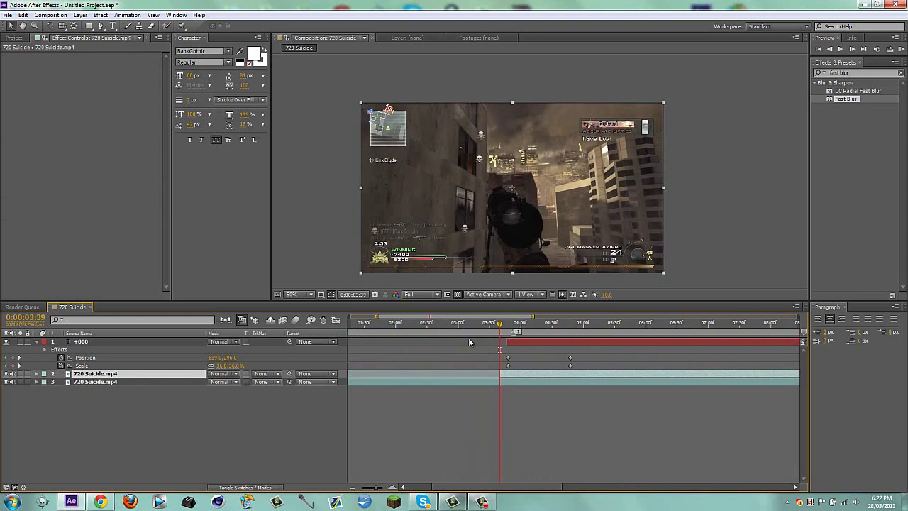
{"action": "left_click", "coordinate": [526, 383]}
{"action": "key", "text": "alt+bracketright"}
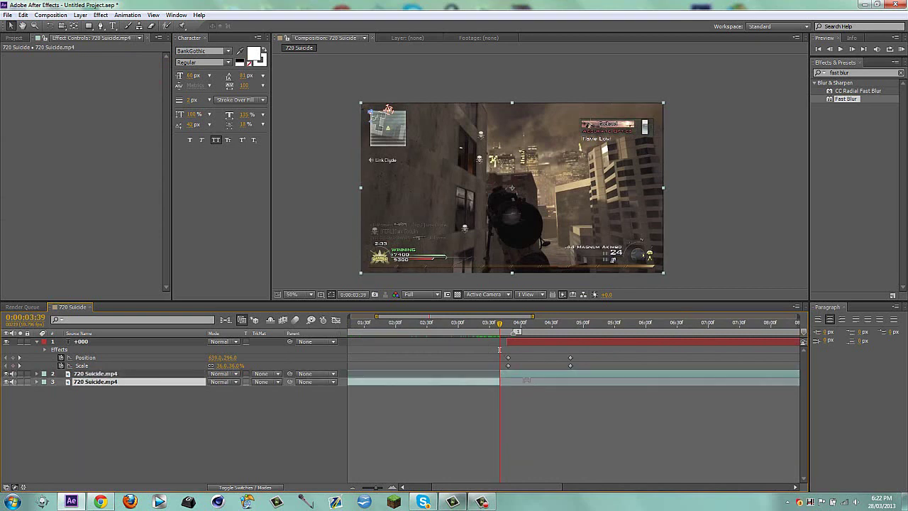
Find Twixtor Pro among the effects and apply it to the upper 720 Suicide.mp4 layer
{"action": "left_click_drag", "start_coordinate": [878, 73], "coordinate": [695, 89]}
{"action": "type", "text": "t"}
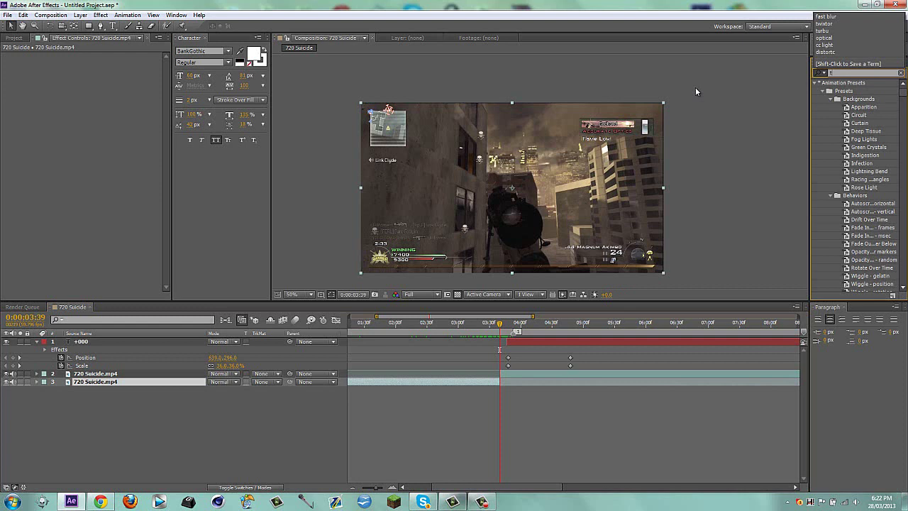
{"action": "type", "text": "wixtor"}
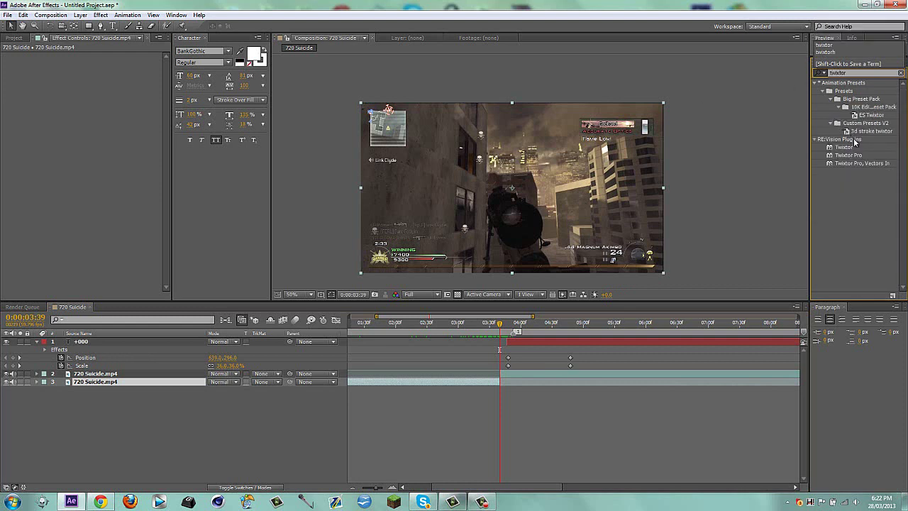
{"action": "left_click_drag", "start_coordinate": [847, 154], "coordinate": [514, 376]}
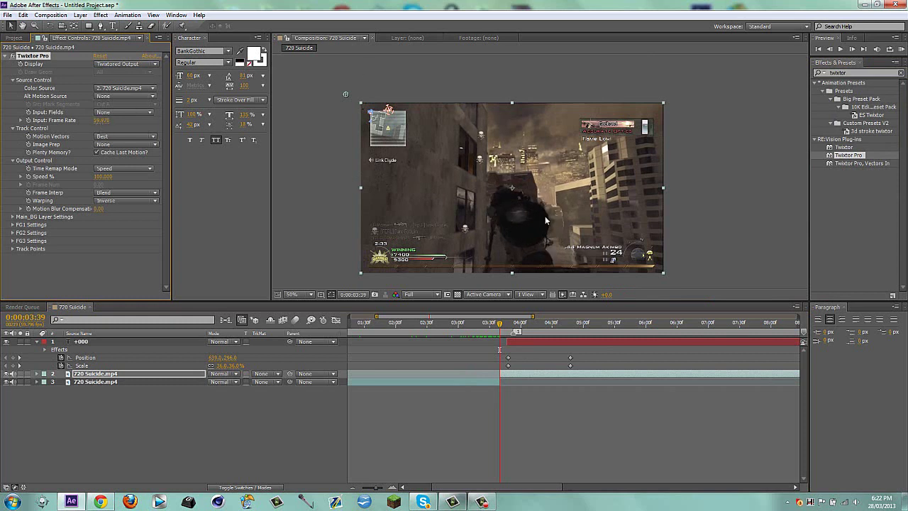
Set Twixtor Pro's Image Prep to Contrast/Edge Enhance and its Warping to Inverse w/ Smart Blend
{"action": "left_click", "coordinate": [104, 145]}
{"action": "left_click", "coordinate": [117, 164]}
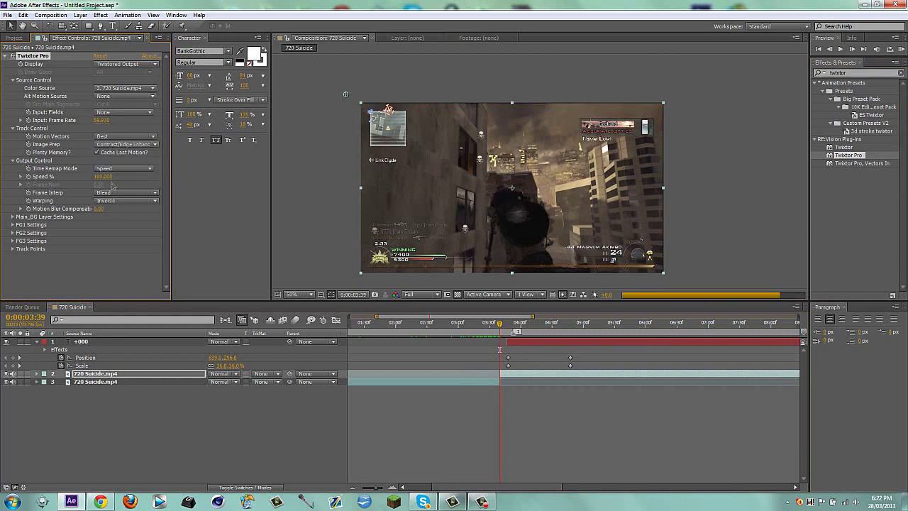
{"action": "left_click", "coordinate": [115, 203]}
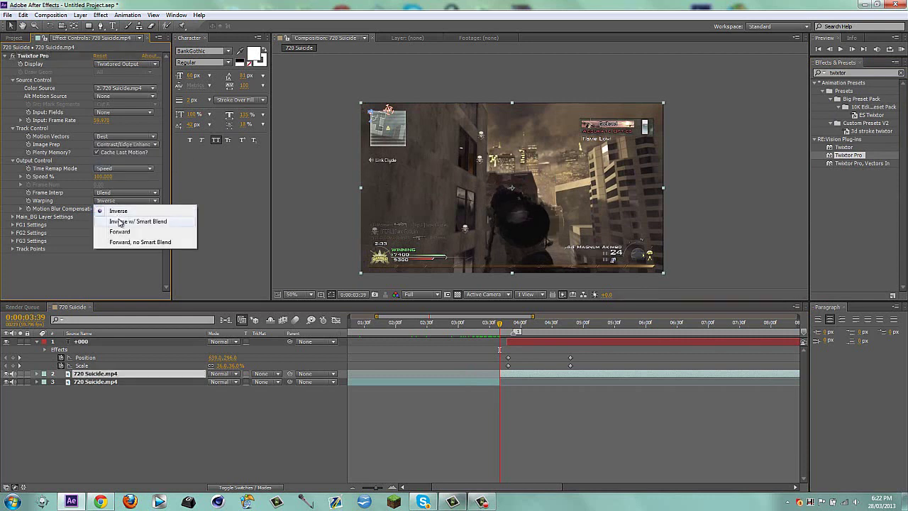
{"action": "left_click", "coordinate": [119, 225]}
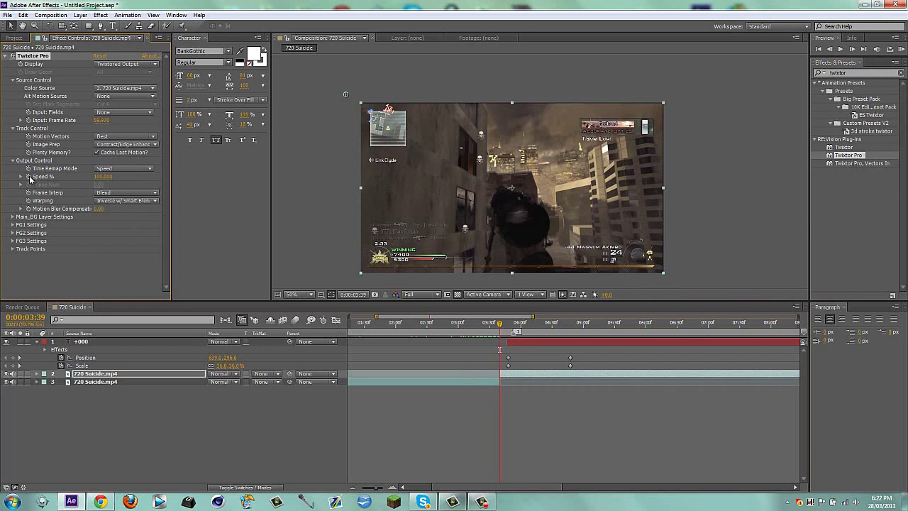
Keyframe Twixtor Pro's Speed % at 100 at 0:00:03:39 and at 1 one frame further, at 0:00:03:40
{"action": "key", "text": "Page_Down"}
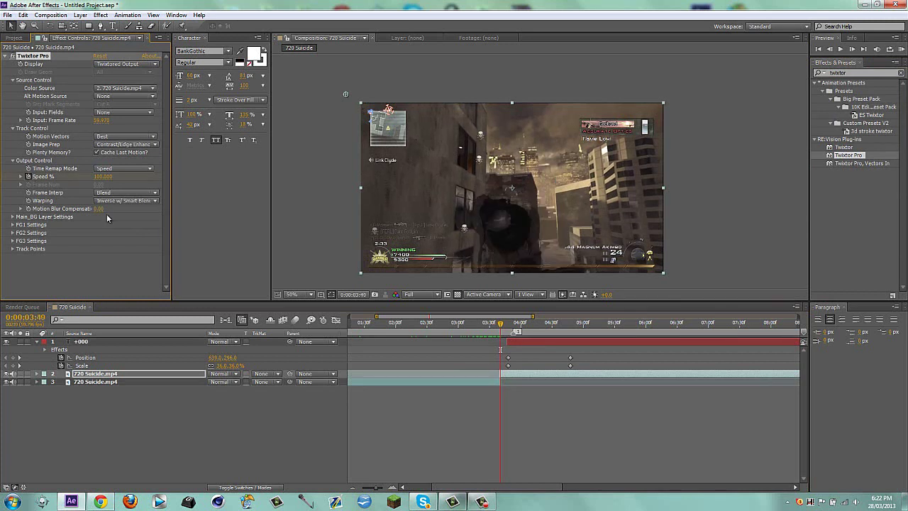
{"action": "key", "text": "Return"}
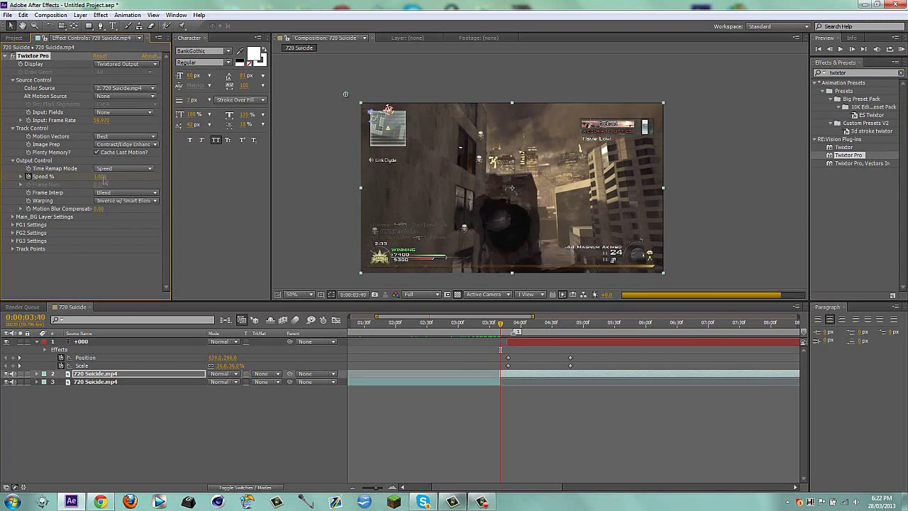
{"action": "left_click", "coordinate": [383, 394]}
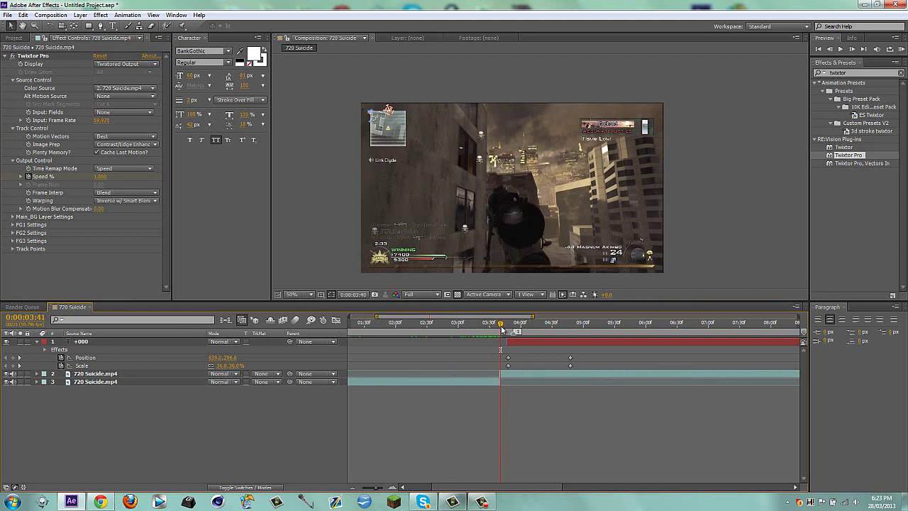
At 0:00:04:47, set the +000 text's Scale to 237% and its Position to 639, 348
{"action": "left_click_drag", "start_coordinate": [503, 329], "coordinate": [570, 331]}
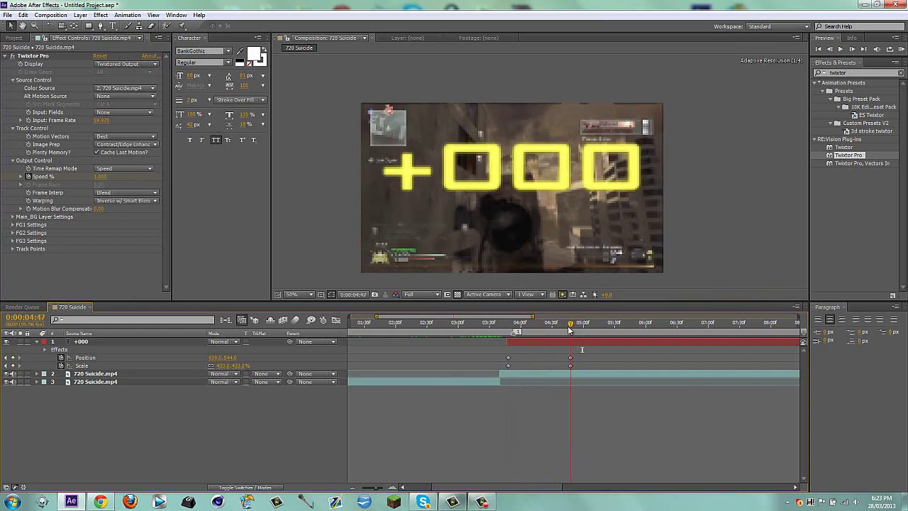
{"action": "left_click_drag", "start_coordinate": [234, 366], "coordinate": [145, 359]}
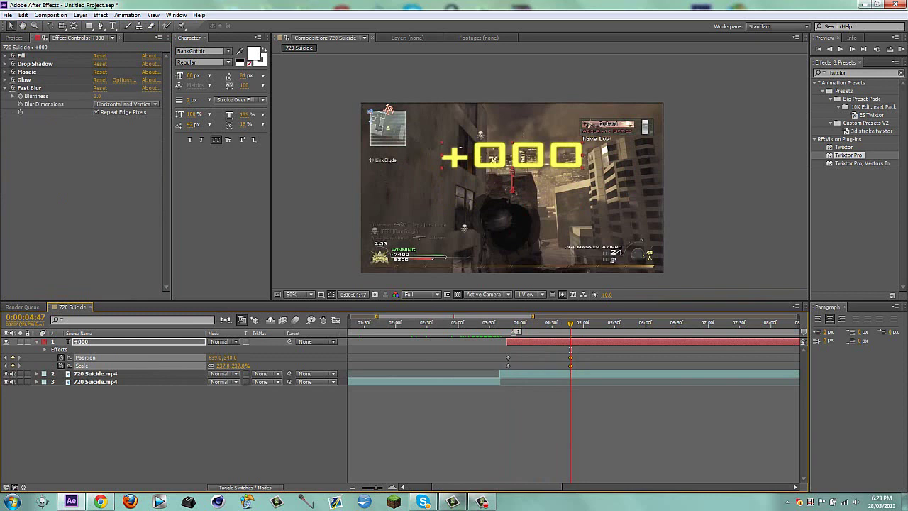
{"action": "left_click", "coordinate": [482, 501]}
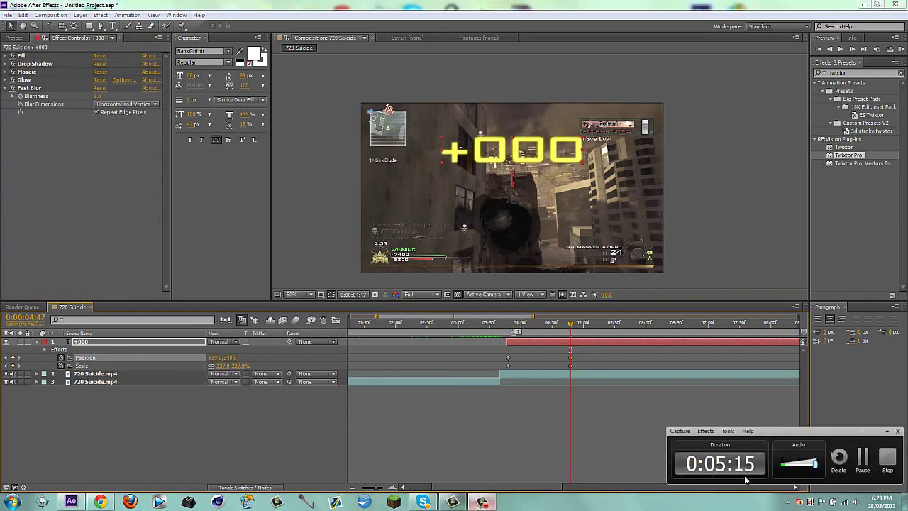
{"action": "left_click", "coordinate": [862, 458]}
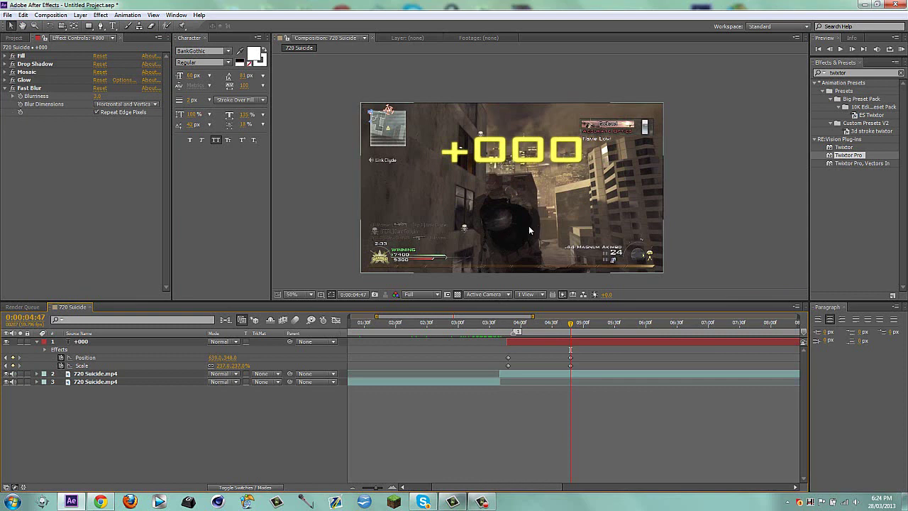
{"action": "left_click", "coordinate": [586, 376]}
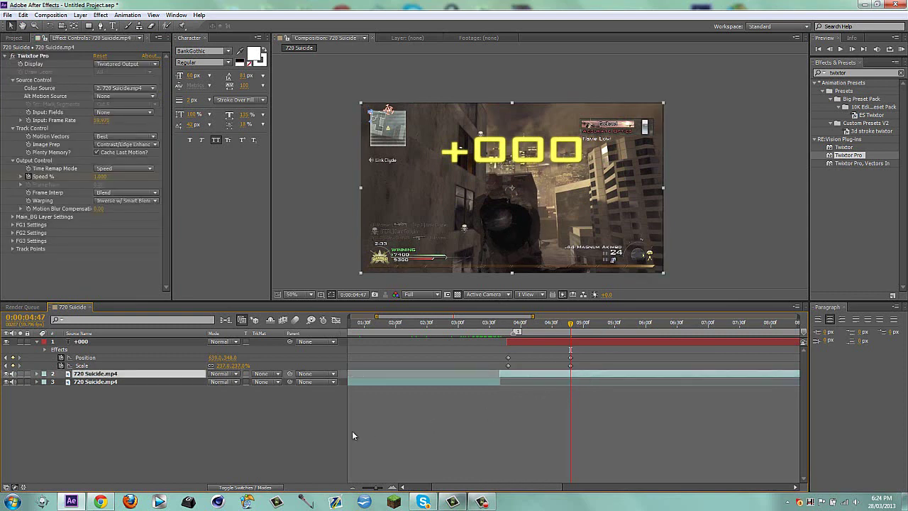
{"action": "left_click", "coordinate": [281, 441]}
Move the +000 text's second Position and Scale keyframes to just before 0:00:04:30 and keyframe a smaller scale at 0:00:04:41
{"action": "left_click", "coordinate": [552, 342]}
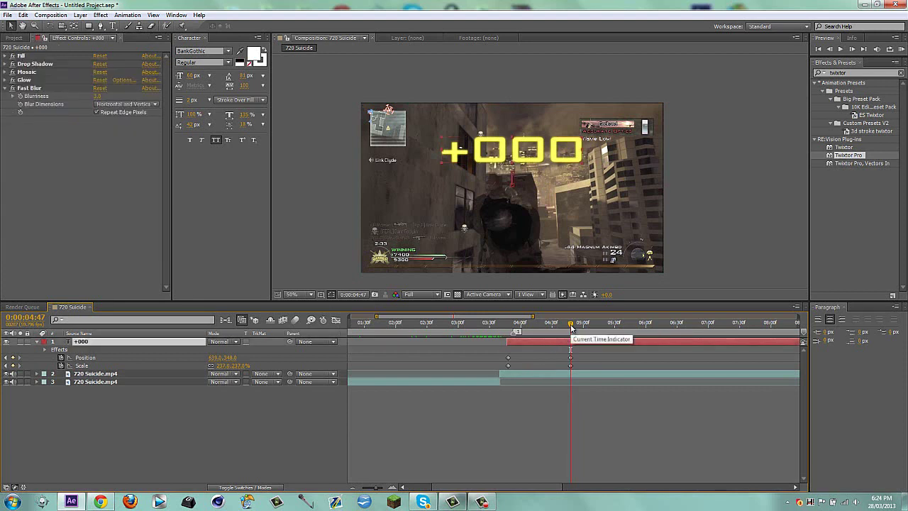
{"action": "left_click_drag", "start_coordinate": [571, 325], "coordinate": [548, 371]}
{"action": "left_click", "coordinate": [564, 334]}
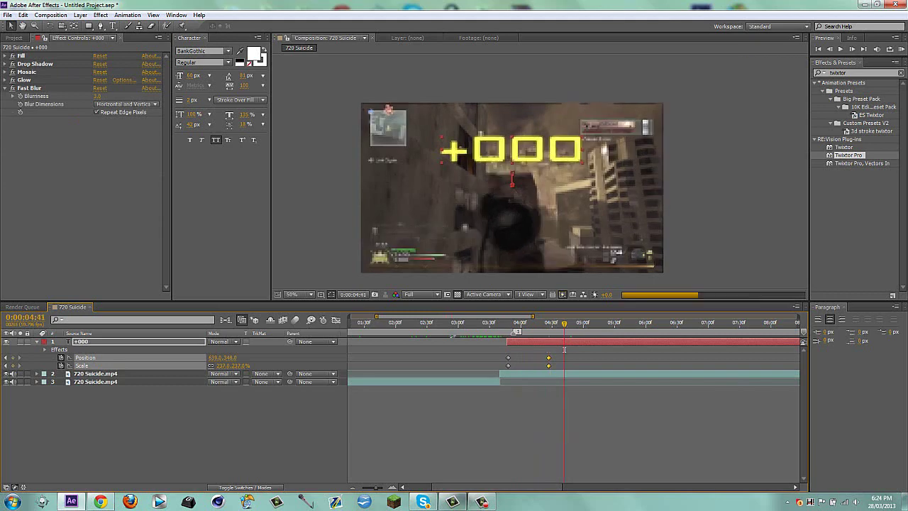
{"action": "left_click_drag", "start_coordinate": [232, 366], "coordinate": [205, 369]}
{"action": "left_click", "coordinate": [506, 326]}
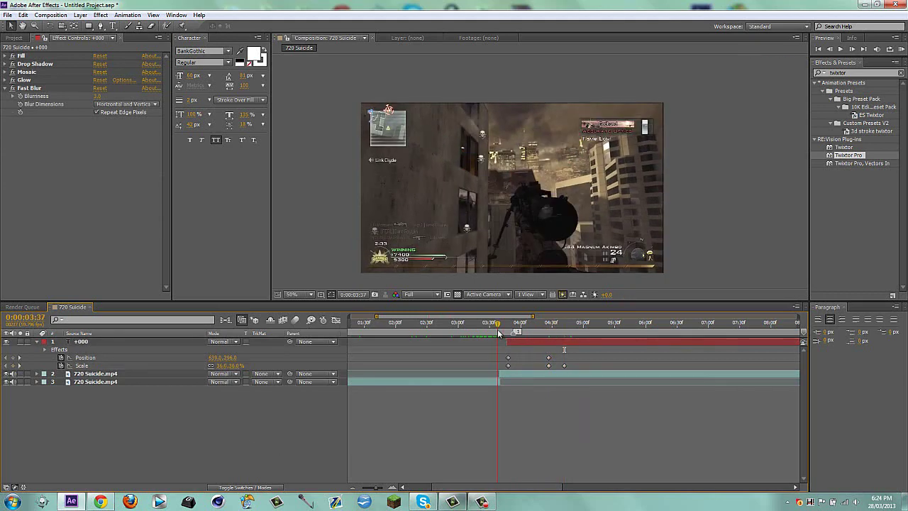
Apply Easy Ease to all Position and Scale keyframes of the +000 text
{"action": "left_click_drag", "start_coordinate": [509, 328], "coordinate": [569, 371]}
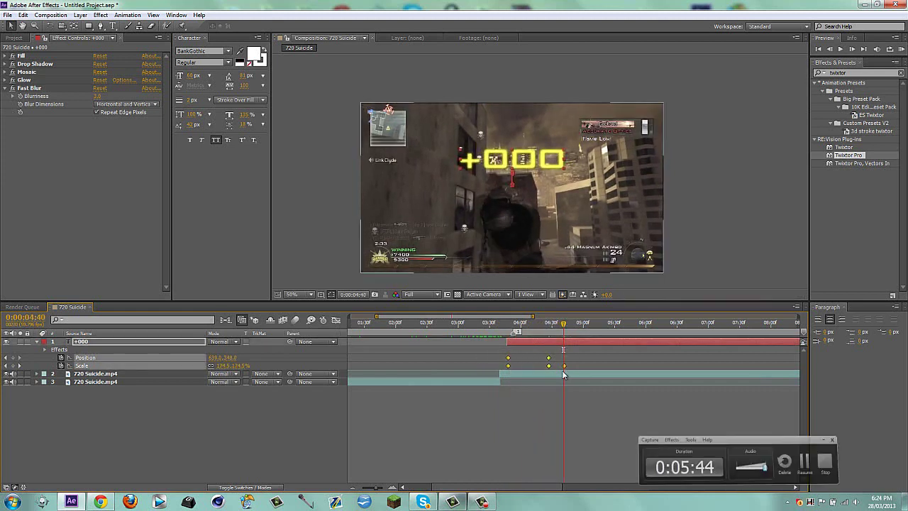
{"action": "right_click", "coordinate": [566, 369]}
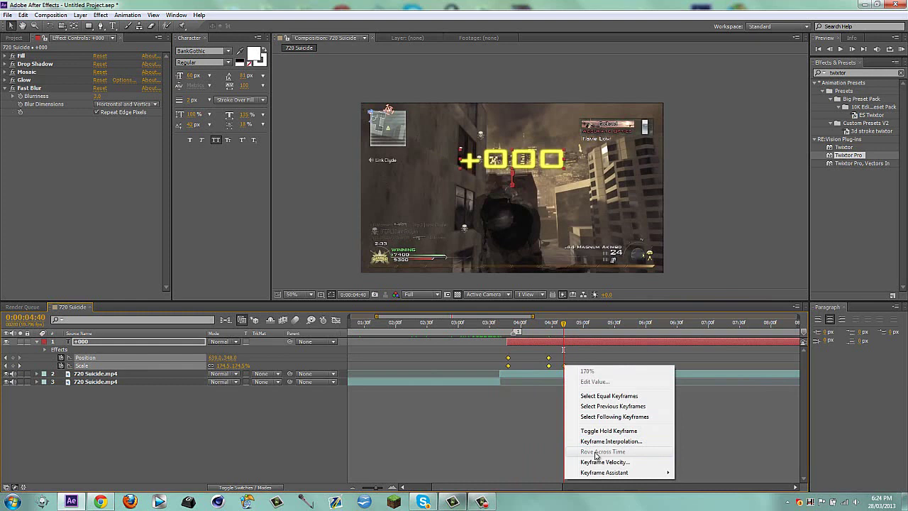
{"action": "mouse_move", "coordinate": [598, 473]}
{"action": "left_click", "coordinate": [715, 410]}
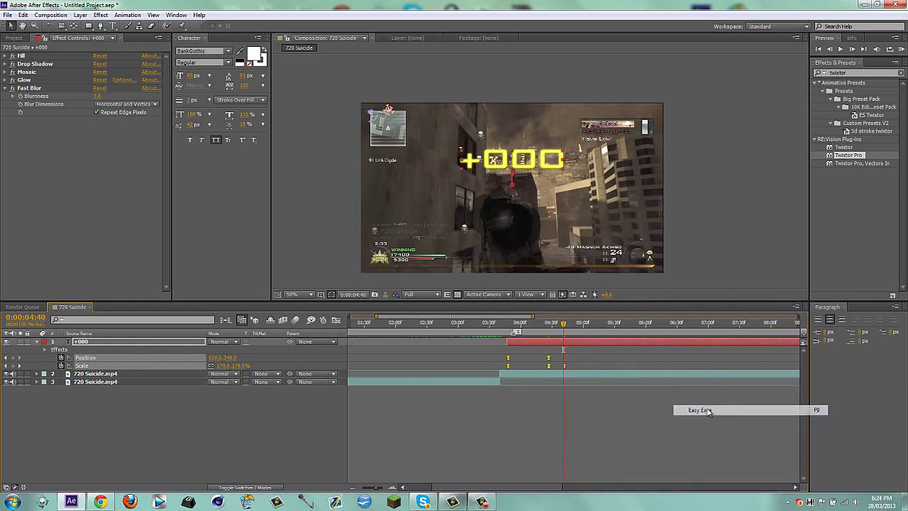
{"action": "left_click", "coordinate": [482, 501]}
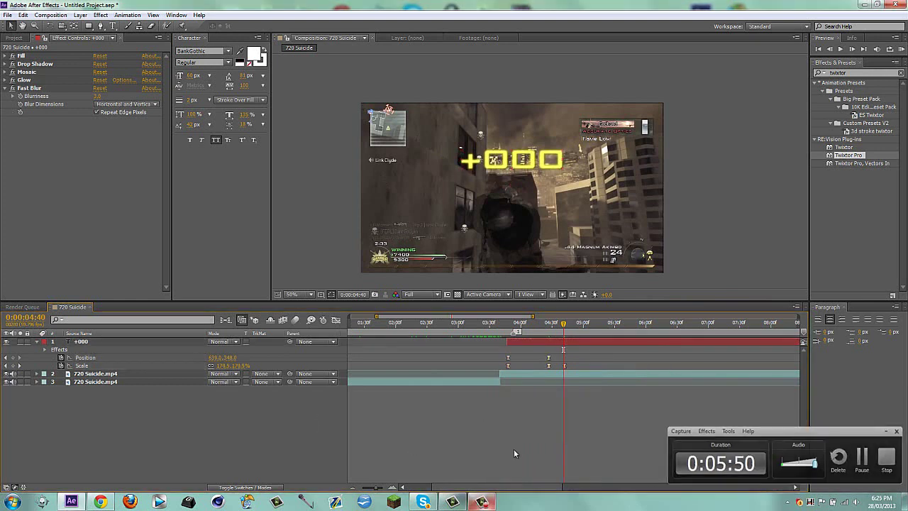
{"action": "mouse_move", "coordinate": [560, 324]}
{"action": "left_mouse_down"}
{"action": "mouse_move", "coordinate": [506, 326]}
{"action": "mouse_move", "coordinate": [578, 334]}
{"action": "mouse_move", "coordinate": [560, 329]}
{"action": "left_mouse_up"}
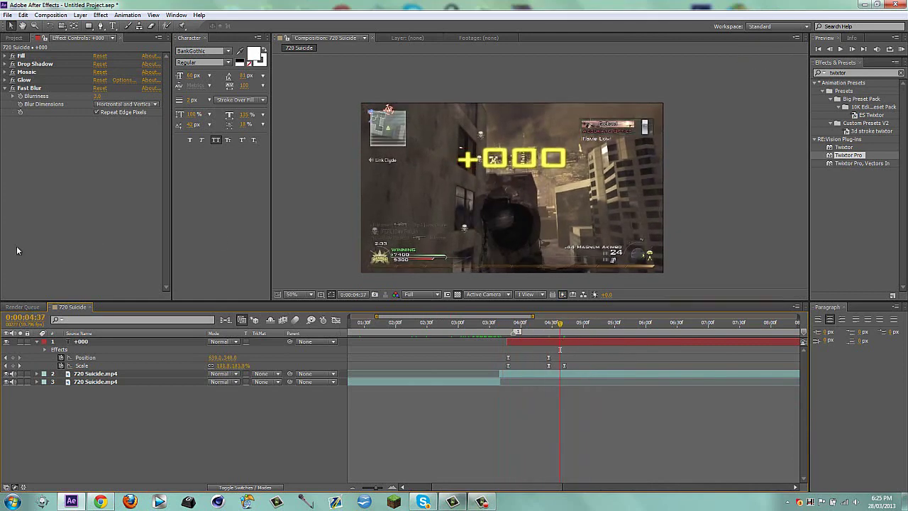
Create a new composition from 720 Suicide.mp4 and trim it to a work area starting at 0:00:12:19, in the game winning kill scene
{"action": "left_click", "coordinate": [16, 37]}
{"action": "left_click_drag", "start_coordinate": [36, 132], "coordinate": [30, 295]}
{"action": "left_click_drag", "start_coordinate": [389, 327], "coordinate": [615, 328]}
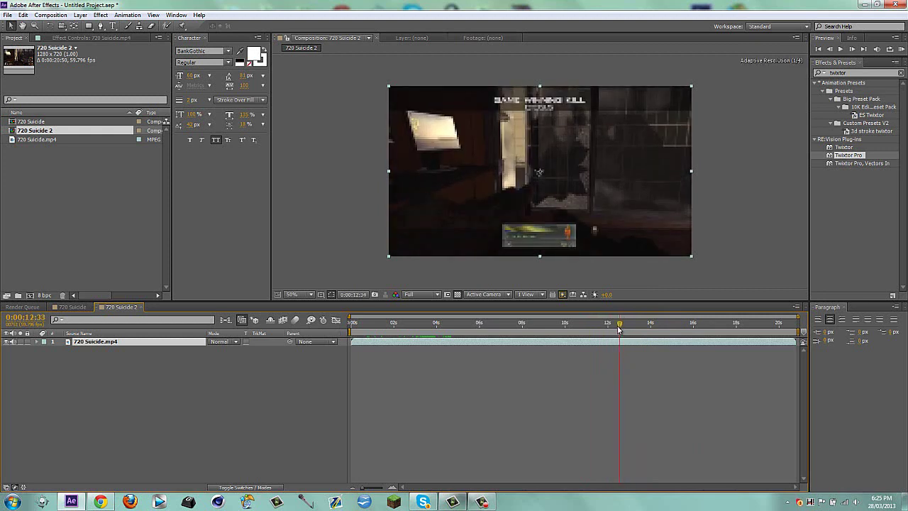
{"action": "key", "text": "b"}
{"action": "right_click", "coordinate": [637, 332]}
{"action": "left_click", "coordinate": [651, 357]}
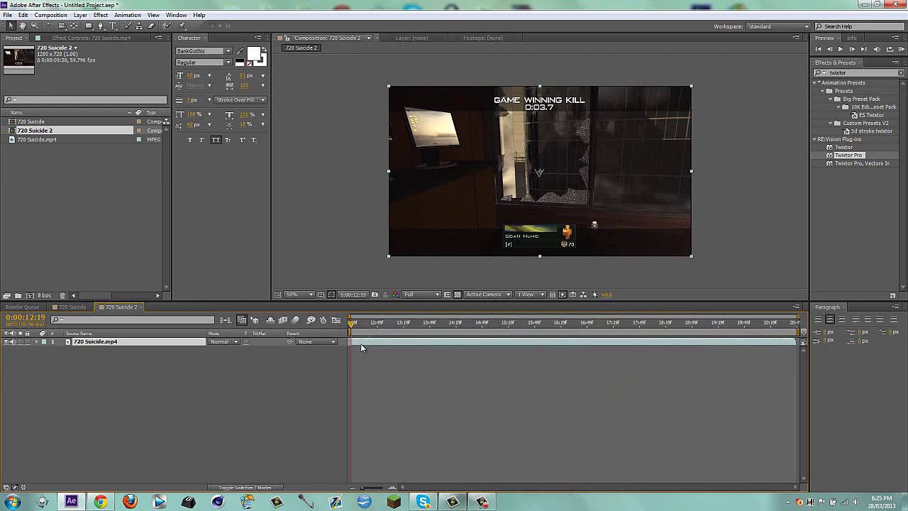
Duplicate the 720 Suicide.mp4 layer and draw a wide, thin rectangular mask on the copy just above the GAME WINNING KILL text
{"action": "key", "text": "ctrl+d"}
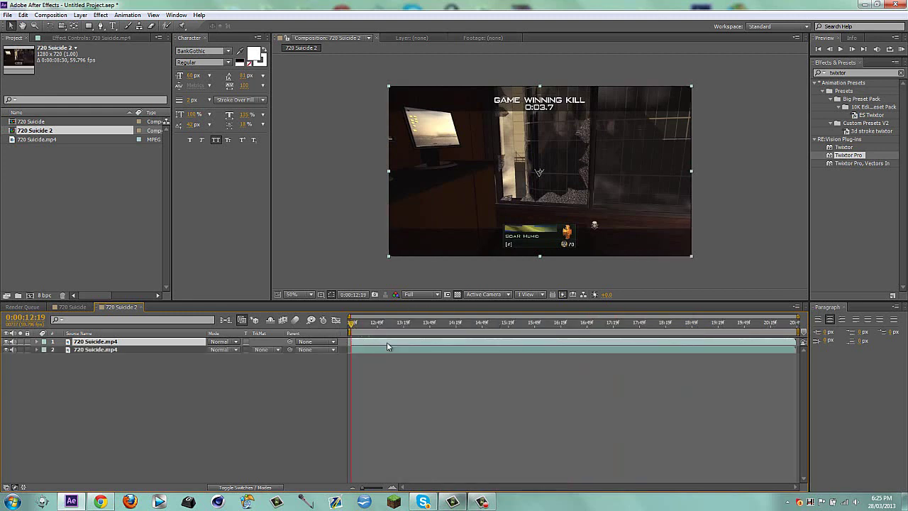
{"action": "left_click", "coordinate": [95, 26]}
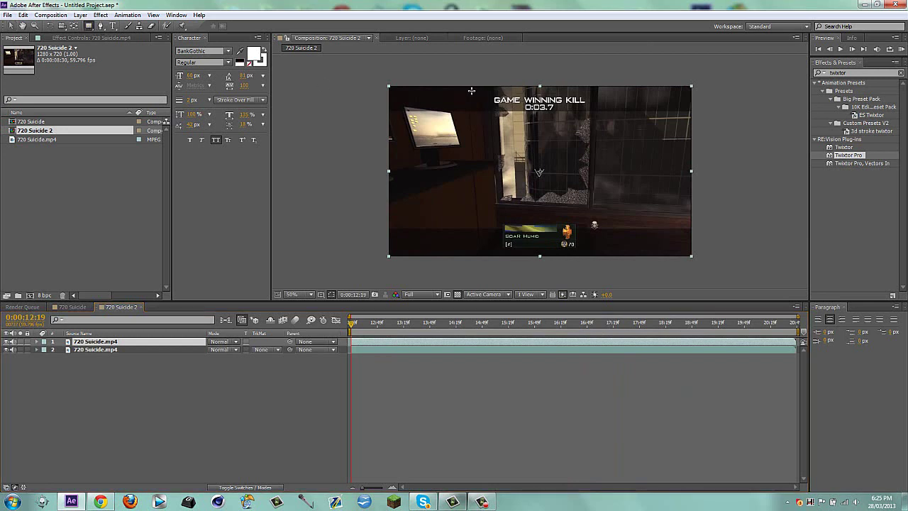
{"action": "scroll", "coordinate": [524, 141], "scroll_direction": "up", "scroll_amount": 1}
{"action": "key", "text": "space"}
{"action": "left_click_drag", "start_coordinate": [537, 67], "coordinate": [542, 204]}
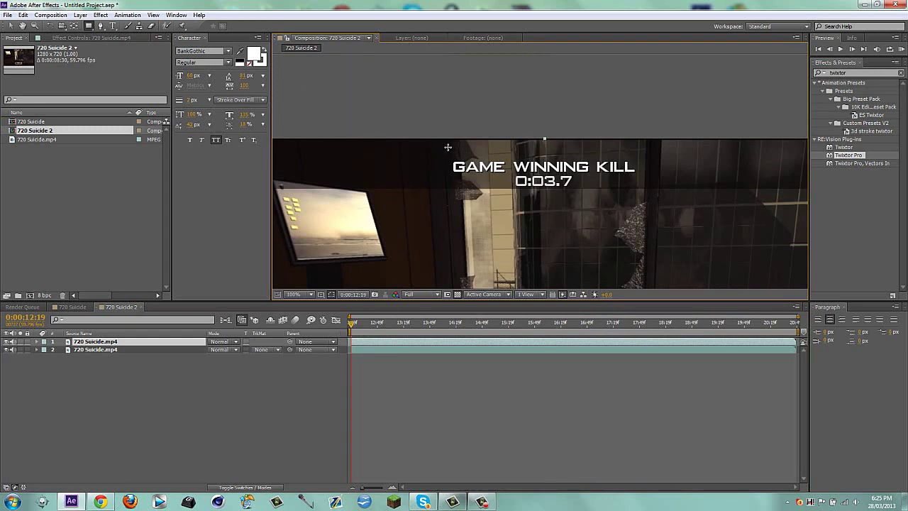
{"action": "left_click_drag", "start_coordinate": [445, 145], "coordinate": [637, 157]}
{"action": "left_click", "coordinate": [143, 356]}
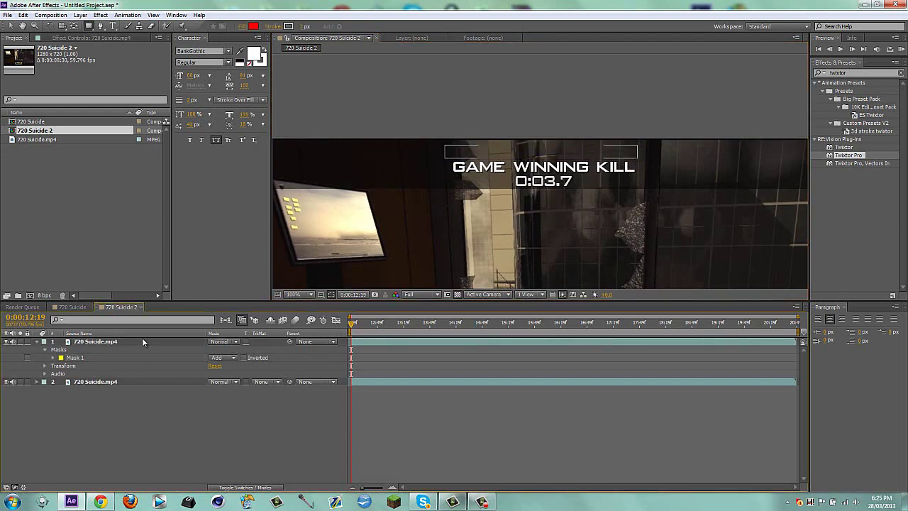
Move the masked copy down to Position 640, 391 so it covers GAME WINNING KILL, keeping its blending mode Normal
{"action": "left_click", "coordinate": [142, 339]}
{"action": "key", "text": "p"}
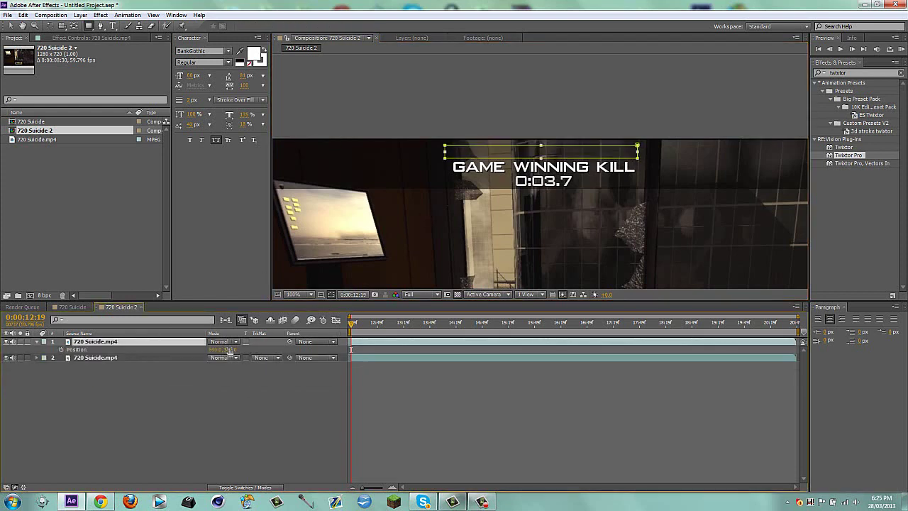
{"action": "left_click", "coordinate": [223, 341]}
{"action": "left_click", "coordinate": [252, 348]}
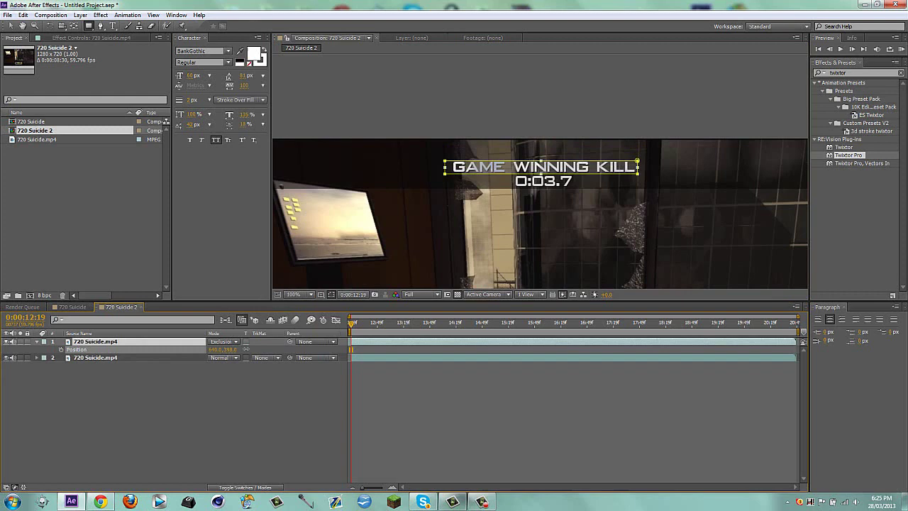
{"action": "left_click", "coordinate": [236, 344]}
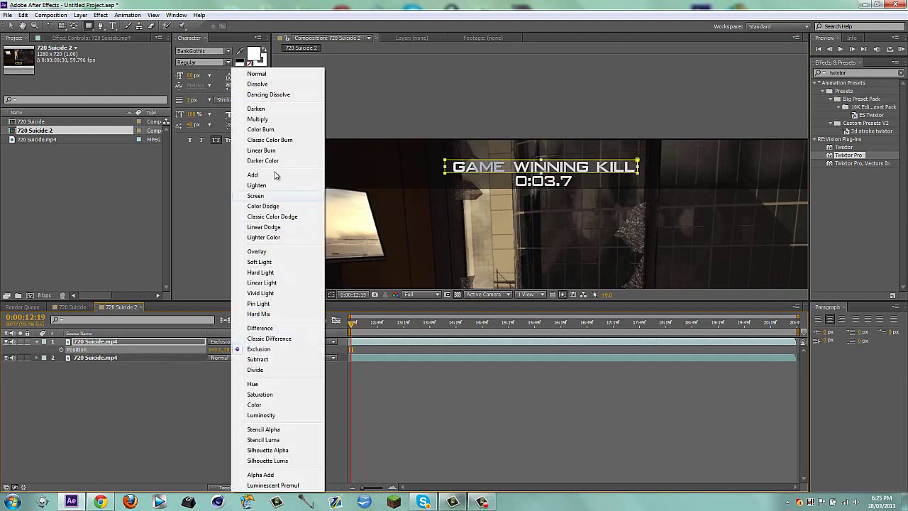
{"action": "left_click", "coordinate": [259, 73]}
{"action": "left_click", "coordinate": [248, 395]}
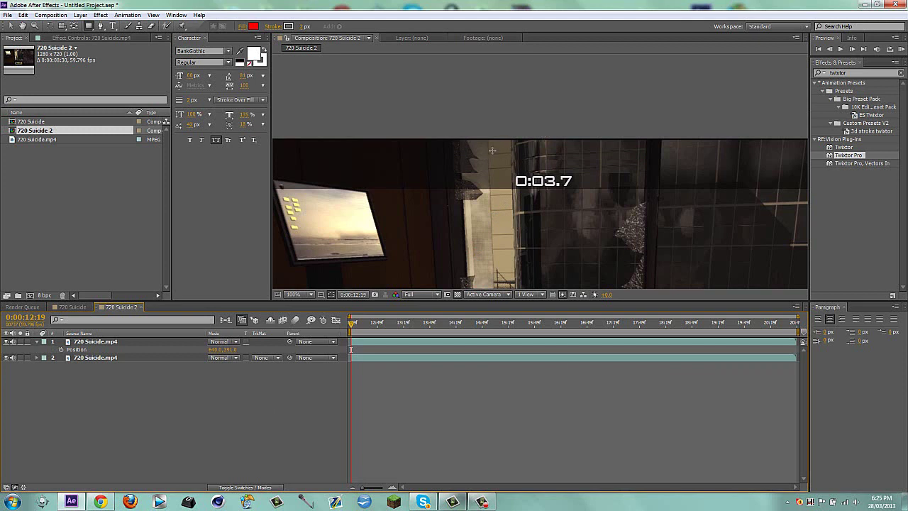
{"action": "key", "text": "v"}
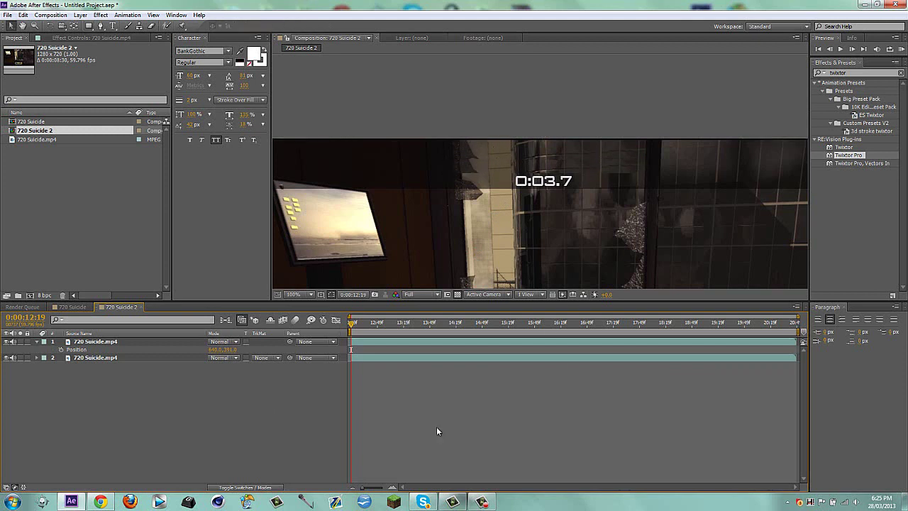
Feather the mask edges of the covering copy of the clip and collapse the layer's properties
{"action": "scroll", "coordinate": [566, 201], "scroll_direction": "up", "scroll_amount": 1}
{"action": "scroll", "coordinate": [574, 150], "scroll_direction": "down", "scroll_amount": 1}
{"action": "left_click", "coordinate": [138, 342]}
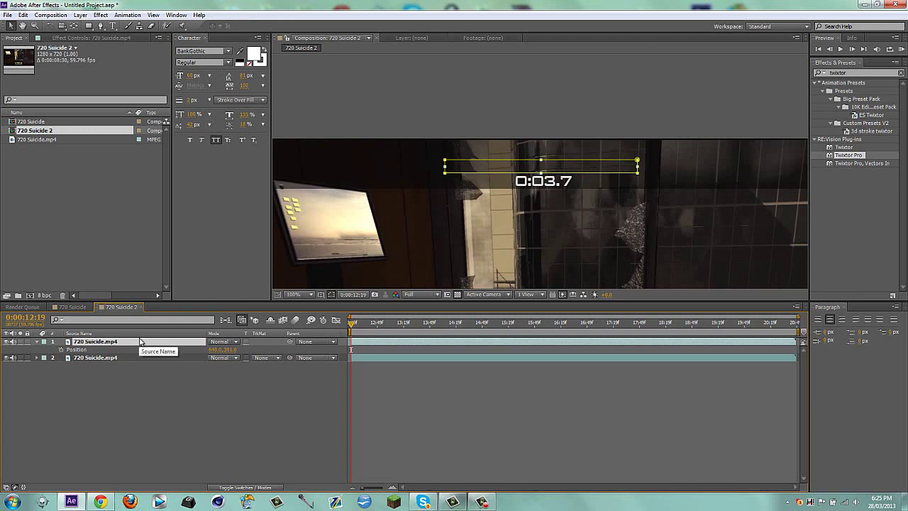
{"action": "key", "text": "f"}
{"action": "left_click", "coordinate": [224, 358]}
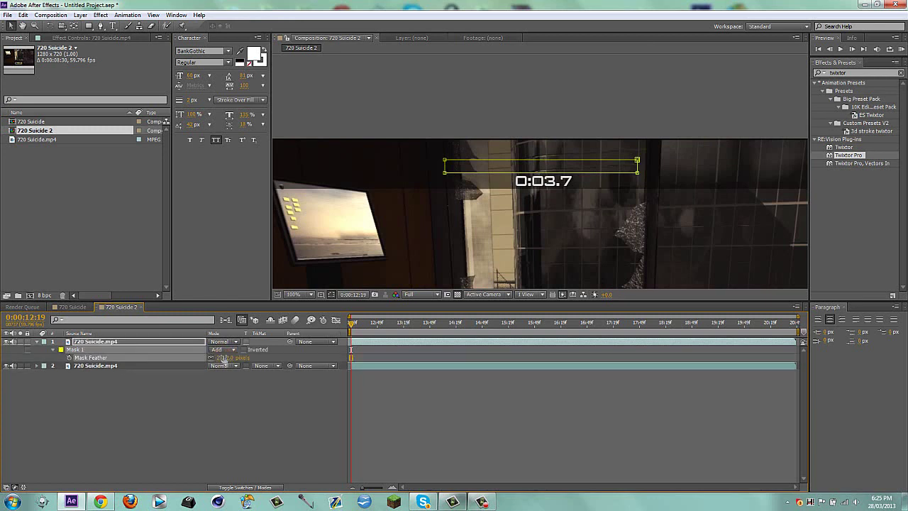
{"action": "key", "text": "f"}
{"action": "left_click", "coordinate": [313, 452]}
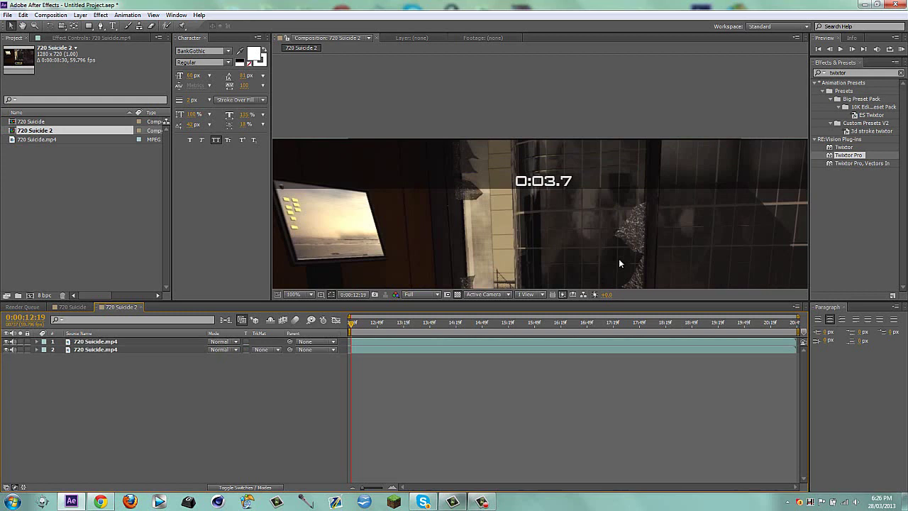
Add a text layer above the 0:03.7 timer containing the player's handle followed by "IS A NOOB"
{"action": "left_click", "coordinate": [112, 26]}
{"action": "left_click", "coordinate": [515, 150]}
{"action": "type", "text": "C"}
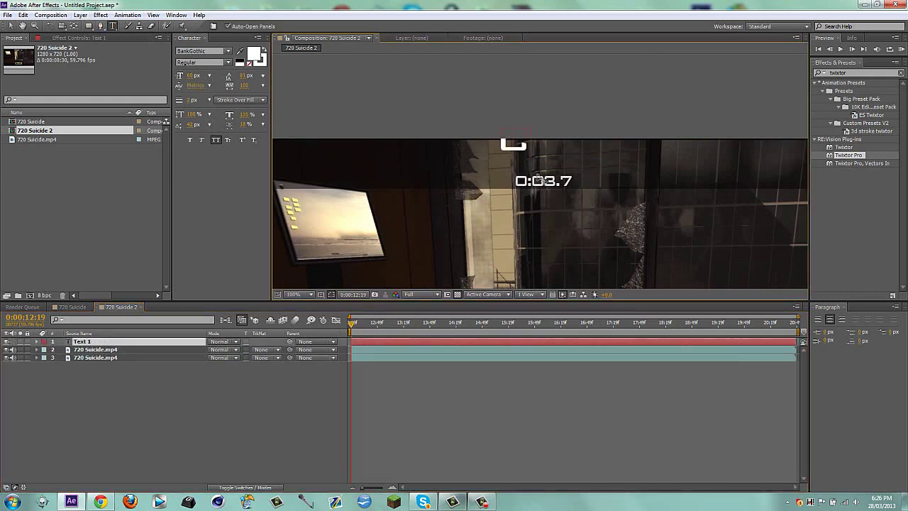
{"action": "type", "text": "LEARK"}
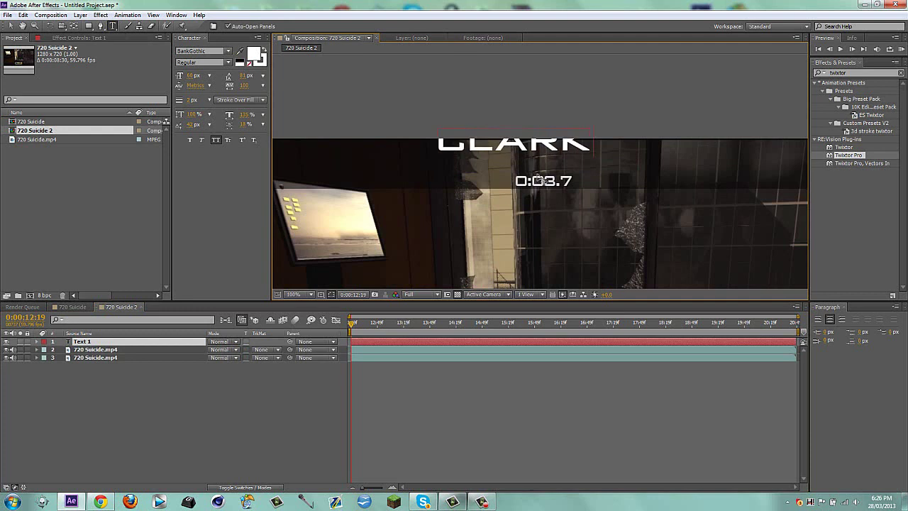
{"action": "type", "text": "OLAST"}
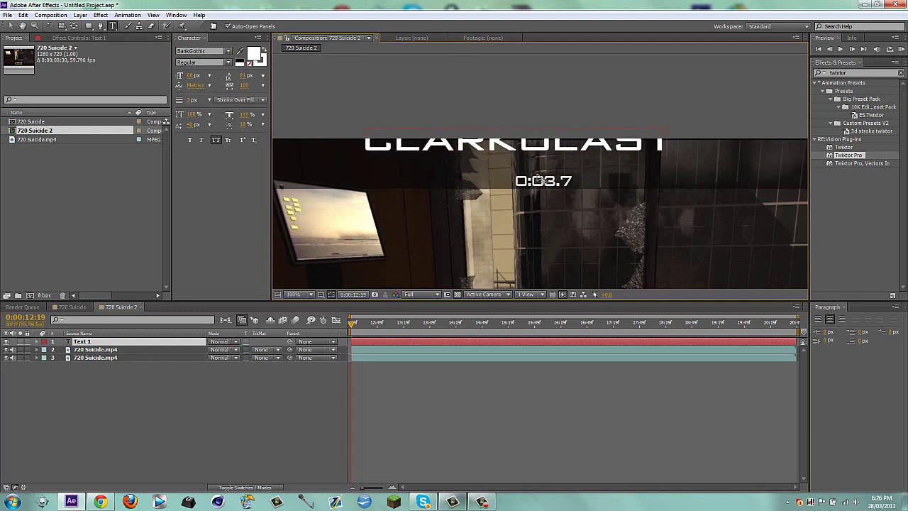
{"action": "key", "text": "BackSpace"}
{"action": "type", "text": "IS A NOO"}
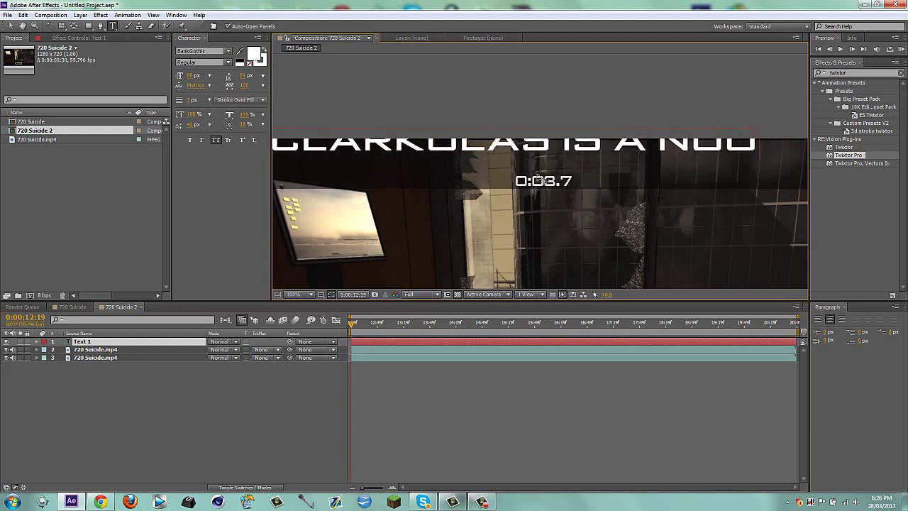
{"action": "type", "text": "B"}
Set the new title's font size to 27 px and place it centred just above the 0:03.7 timer
{"action": "left_click_drag", "start_coordinate": [811, 166], "coordinate": [221, 170]}
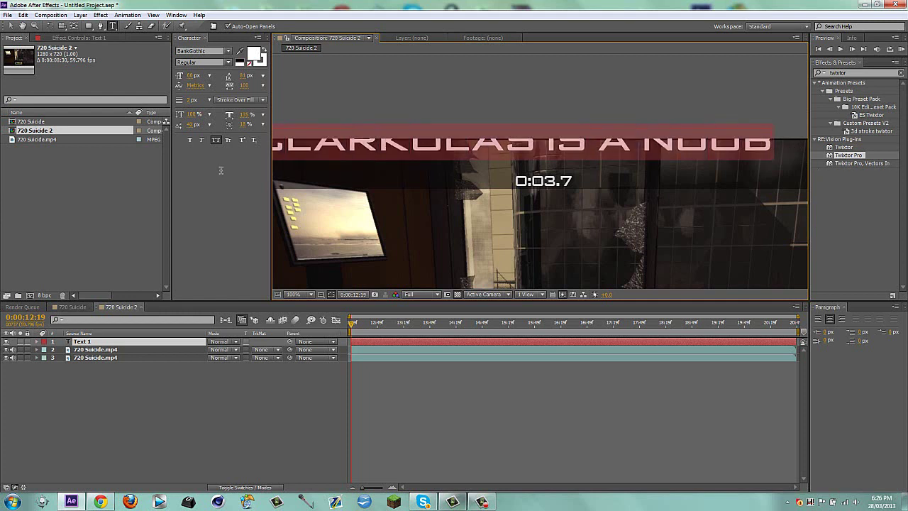
{"action": "left_click_drag", "start_coordinate": [189, 79], "coordinate": [195, 102]}
{"action": "left_click_drag", "start_coordinate": [518, 208], "coordinate": [590, 242]}
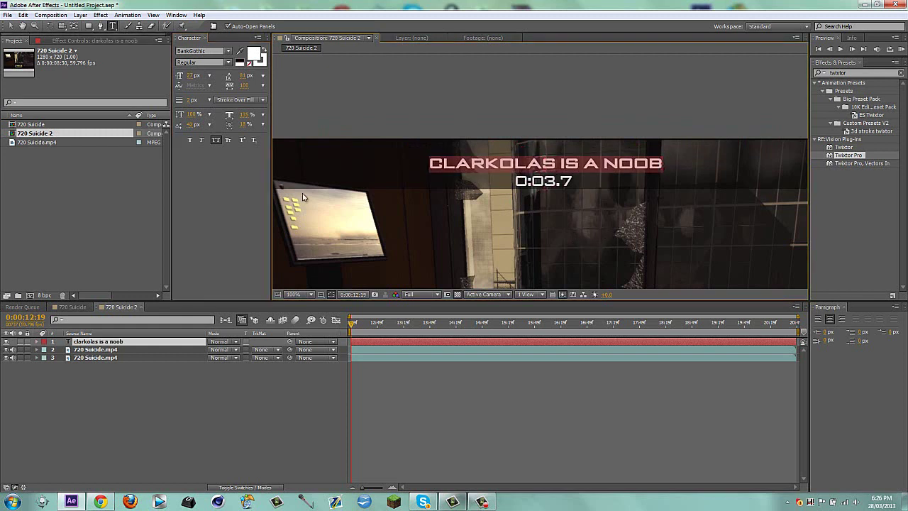
{"action": "left_click", "coordinate": [9, 26]}
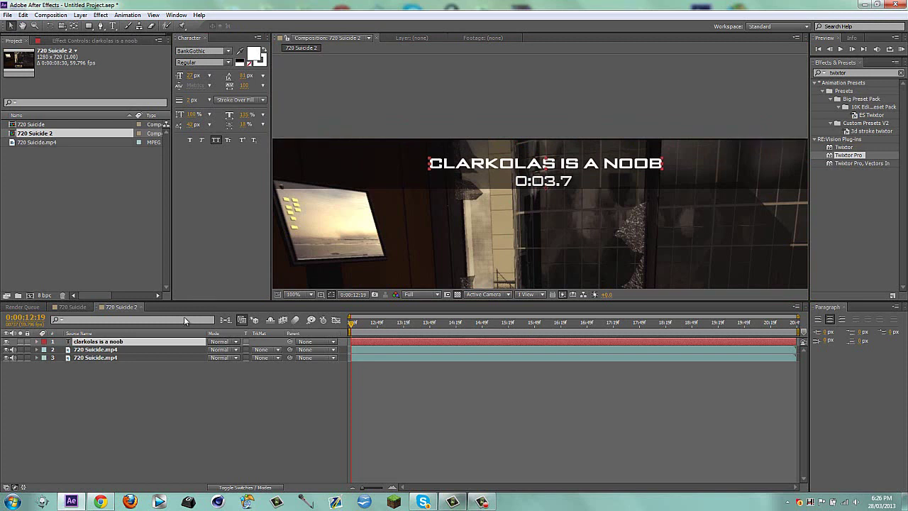
Copy the Drop Shadow, Mosaic, Glow and Fast Blur effects from the +000 text onto the new title in 720 Suicide 2
{"action": "left_click", "coordinate": [73, 307]}
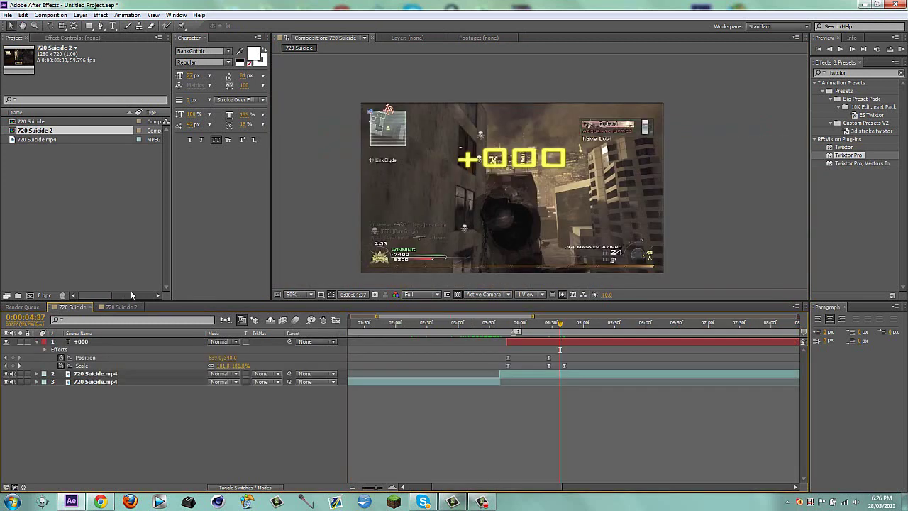
{"action": "left_click", "coordinate": [78, 38]}
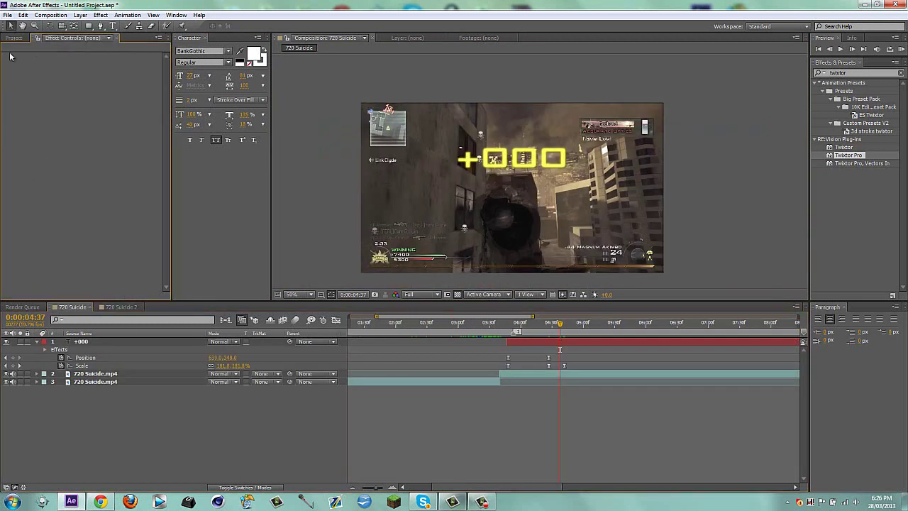
{"action": "left_click", "coordinate": [73, 343]}
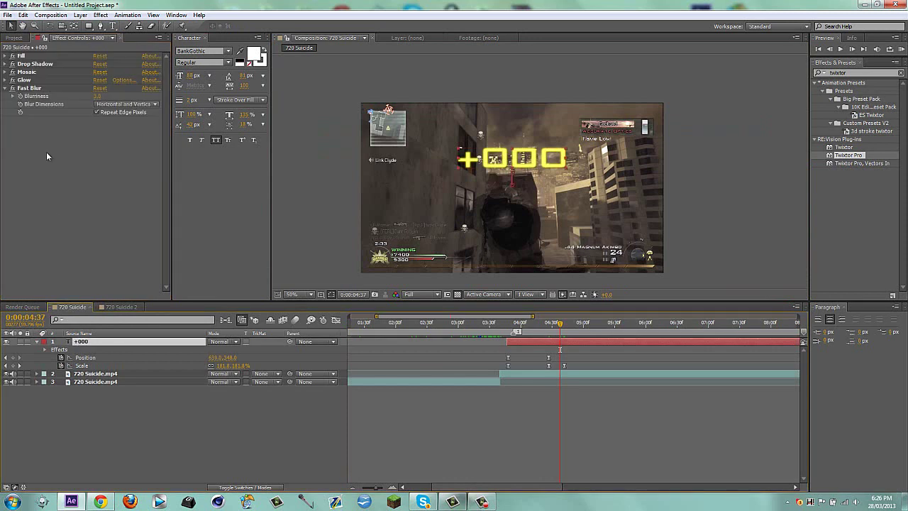
{"action": "left_click", "coordinate": [4, 88]}
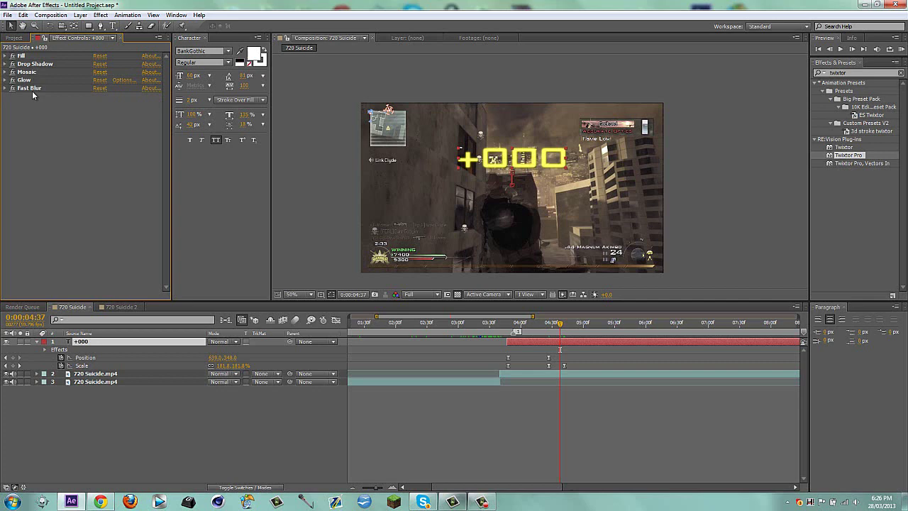
{"action": "left_click", "coordinate": [28, 89]}
{"action": "left_click", "coordinate": [39, 65], "text": "shift"}
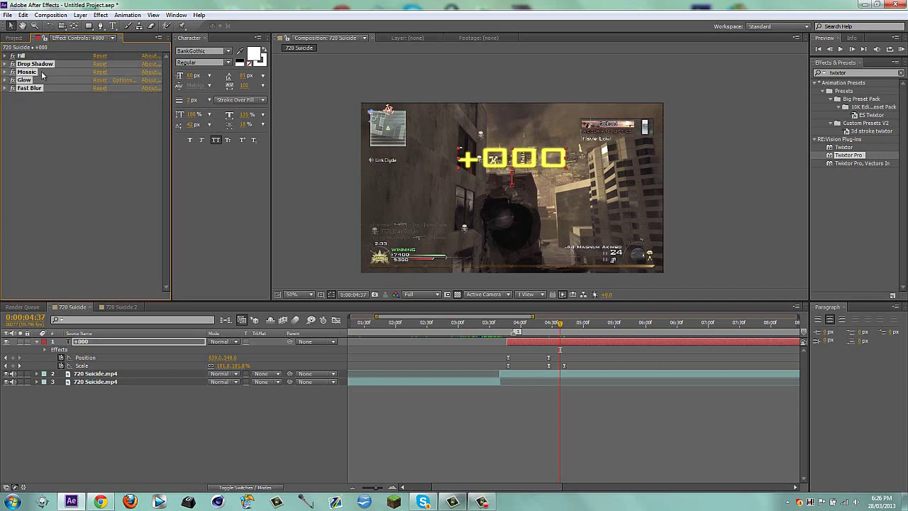
{"action": "left_click", "coordinate": [121, 307]}
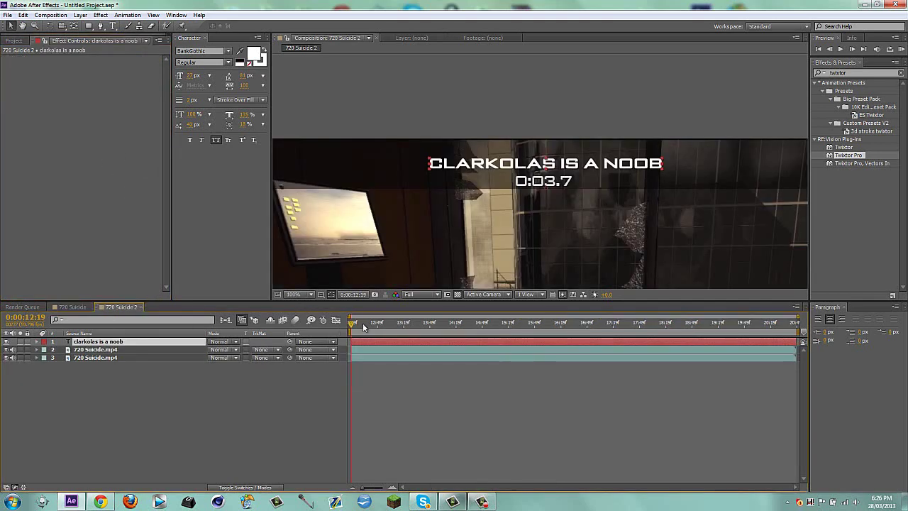
{"action": "key", "text": "ctrl+v"}
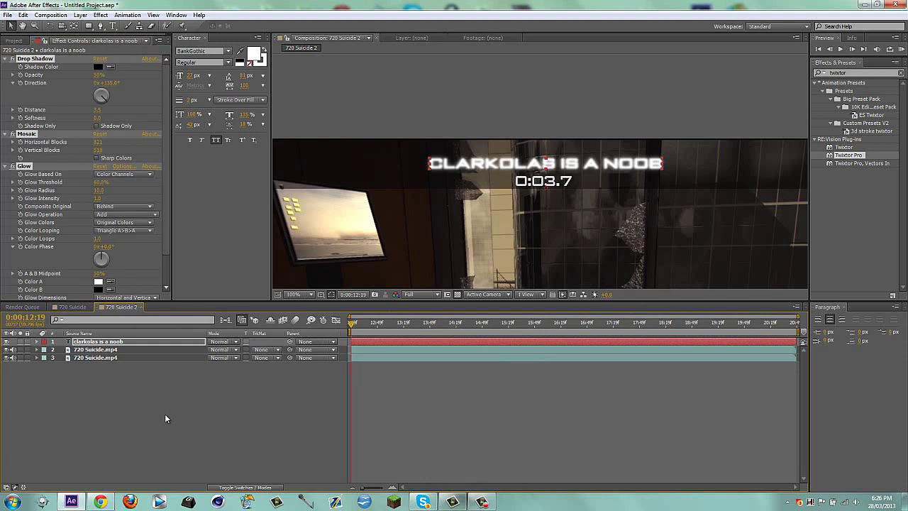
Remove the Glow and Fast Blur effects from the title above the timer
{"action": "left_click", "coordinate": [165, 416]}
{"action": "left_click", "coordinate": [23, 166]}
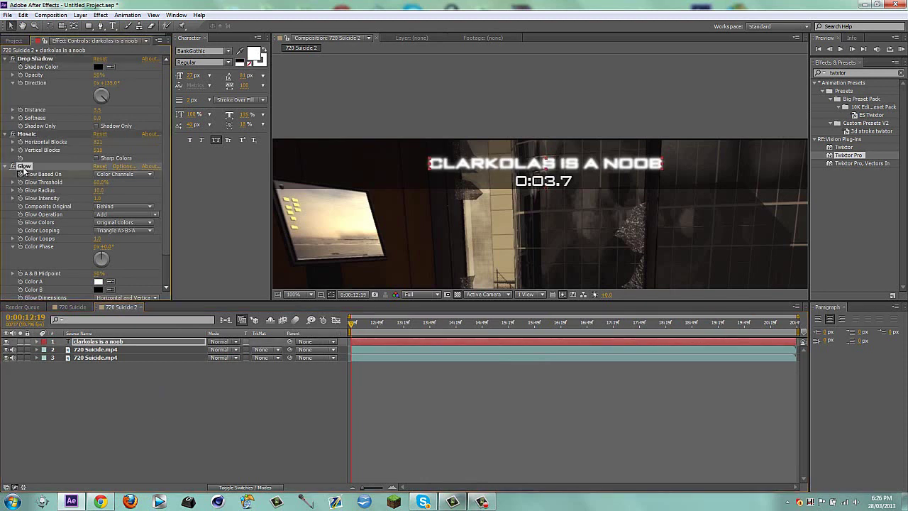
{"action": "key", "text": "Delete"}
{"action": "left_click", "coordinate": [232, 411]}
{"action": "left_click", "coordinate": [28, 166]}
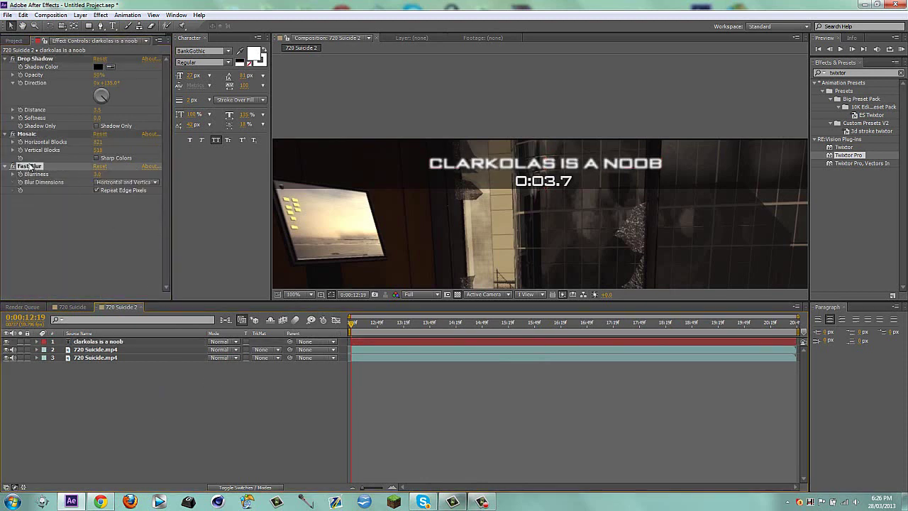
{"action": "key", "text": "Delete"}
{"action": "left_click", "coordinate": [239, 417]}
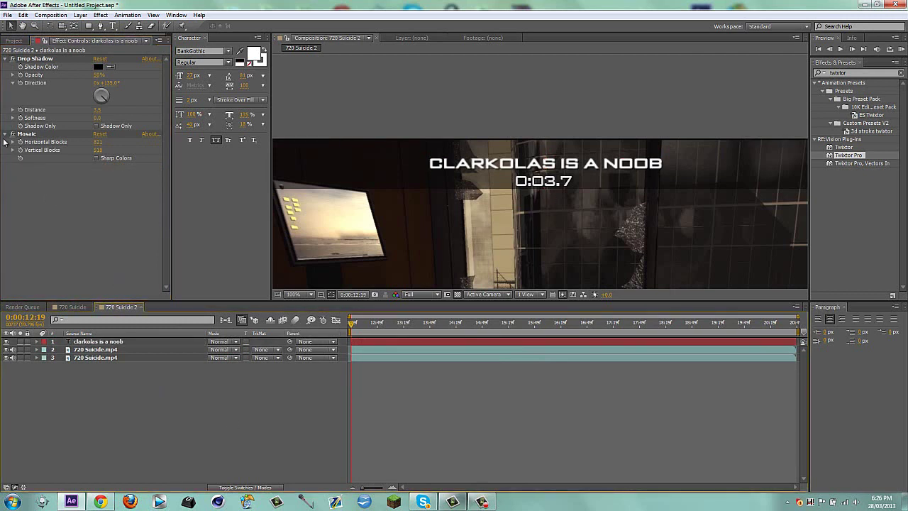
Increase the horizontal and vertical blocks of the title's Mosaic effect and collapse both remaining effects
{"action": "left_click", "coordinate": [100, 147]}
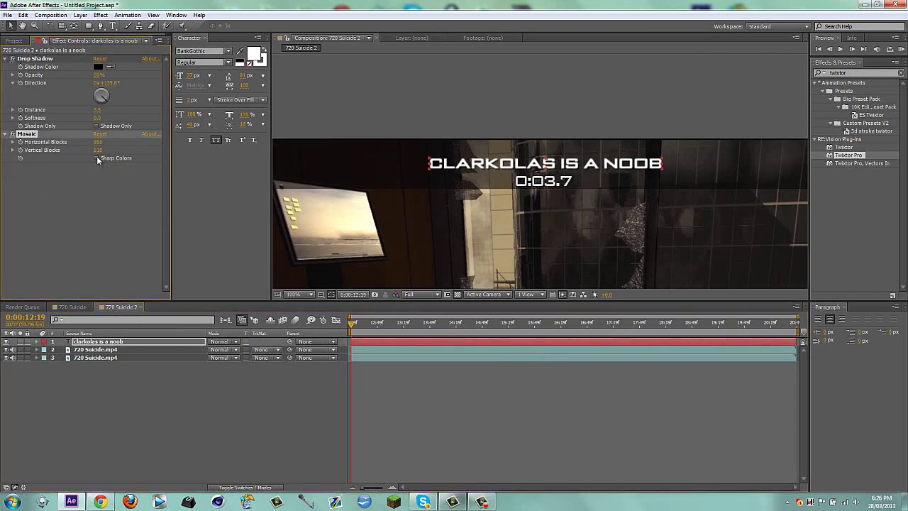
{"action": "left_click", "coordinate": [226, 389]}
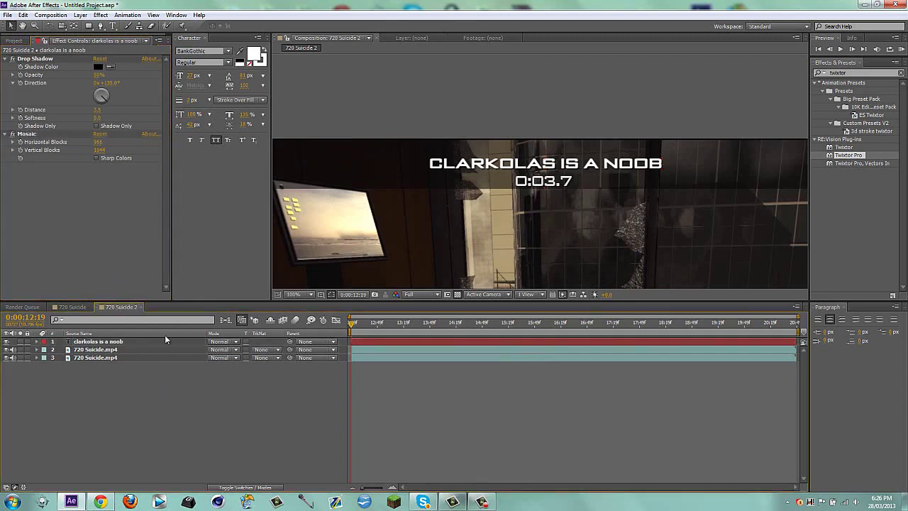
{"action": "left_click", "coordinate": [5, 59]}
{"action": "left_click", "coordinate": [4, 67]}
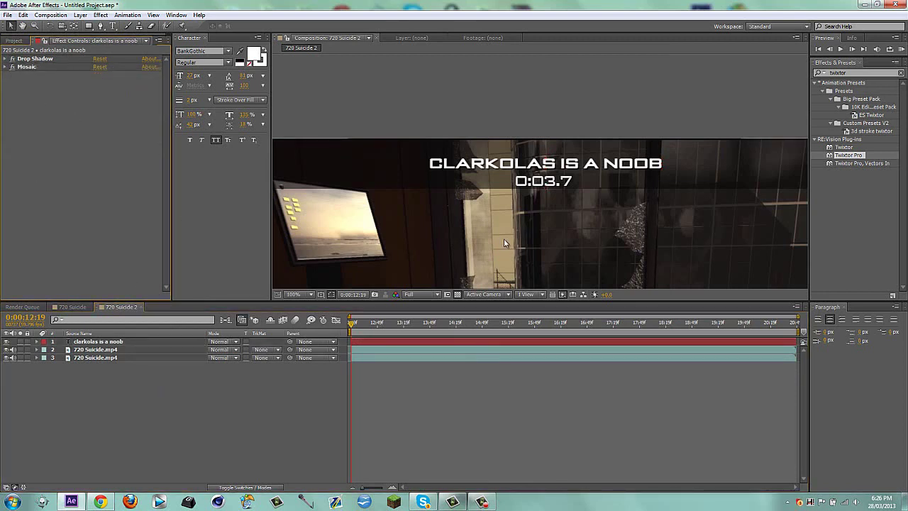
At 0:00:16:28 in 720 Suicide 2, add a text layer reading +1337 at 104 px in the middle of the frame
{"action": "scroll", "coordinate": [576, 214], "scroll_direction": "down", "scroll_amount": 2}
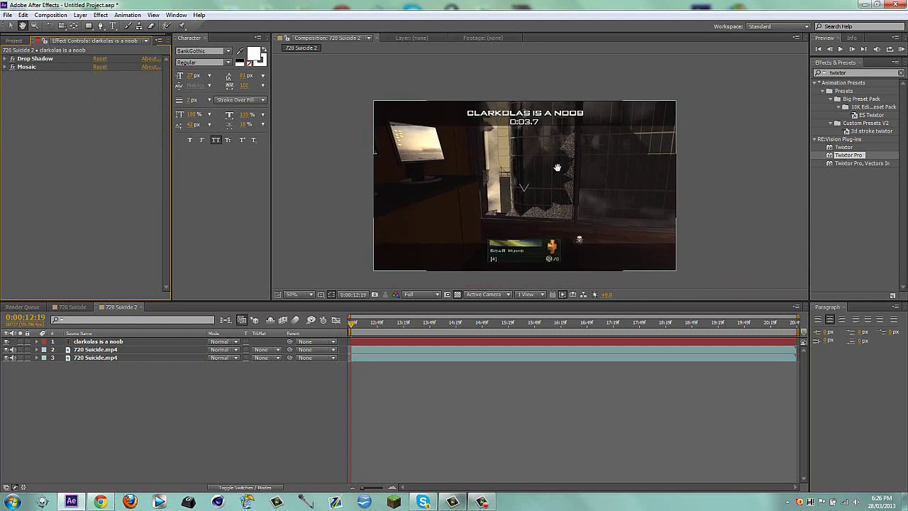
{"action": "left_click_drag", "start_coordinate": [440, 319], "coordinate": [569, 296]}
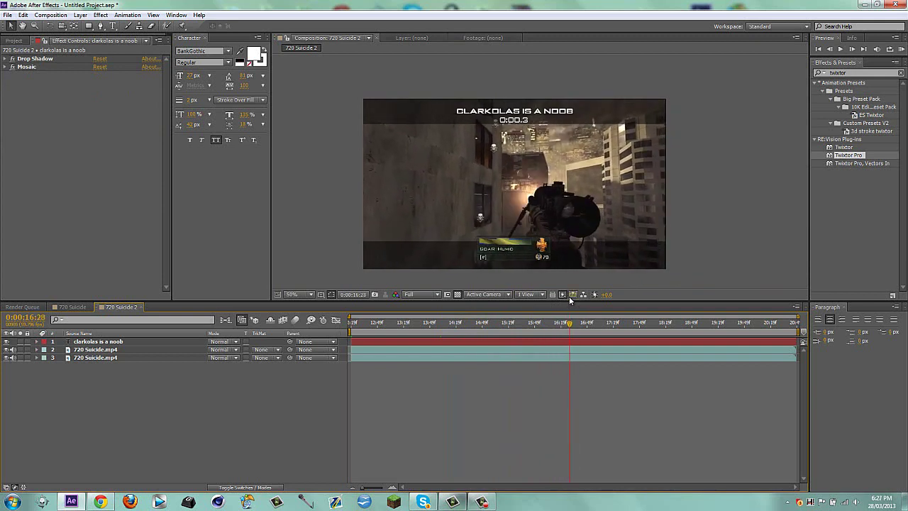
{"action": "left_click", "coordinate": [112, 26]}
{"action": "left_click", "coordinate": [500, 195]}
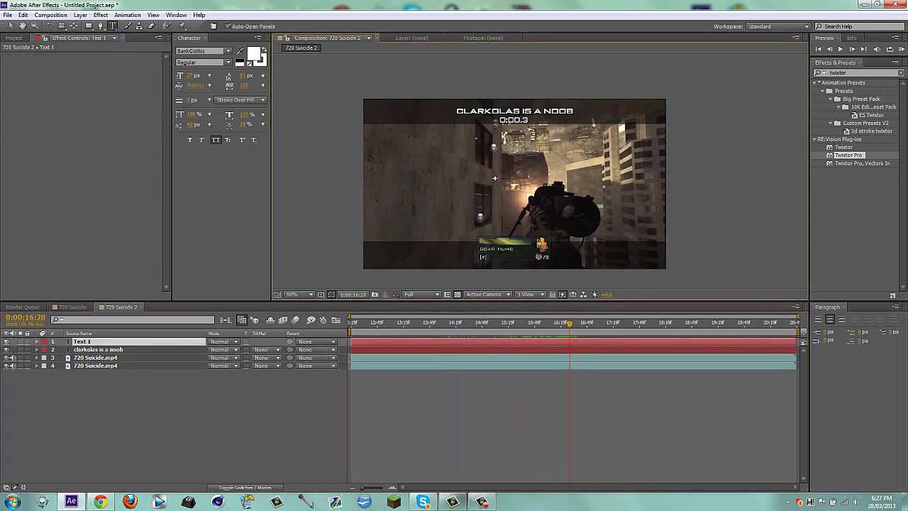
{"action": "type", "text": "+1337"}
{"action": "left_click_drag", "start_coordinate": [515, 177], "coordinate": [442, 188]}
{"action": "left_click_drag", "start_coordinate": [192, 79], "coordinate": [249, 78]}
{"action": "left_click_drag", "start_coordinate": [505, 236], "coordinate": [503, 235]}
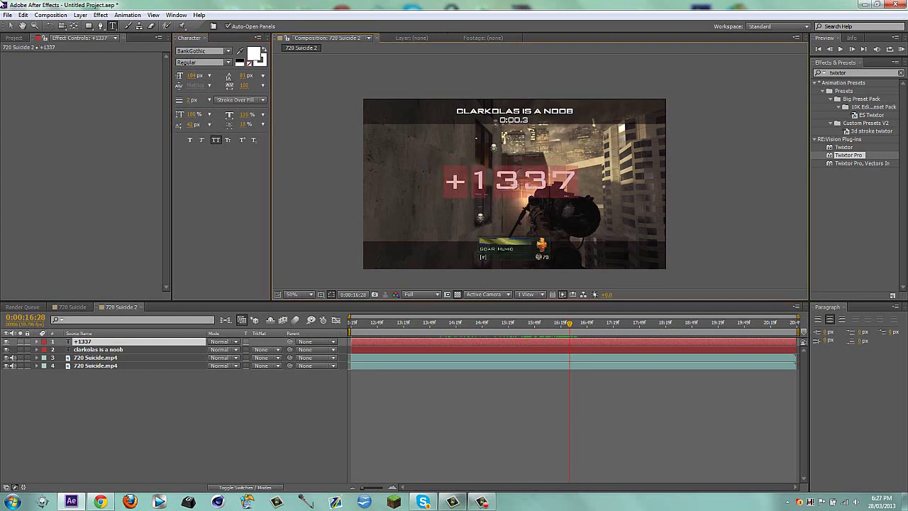
{"action": "left_click", "coordinate": [10, 26]}
Copy the Fill, Drop Shadow, Mosaic, Glow and Fast Blur effects from the +000 text onto the +1337 text and collapse them
{"action": "left_click", "coordinate": [69, 307]}
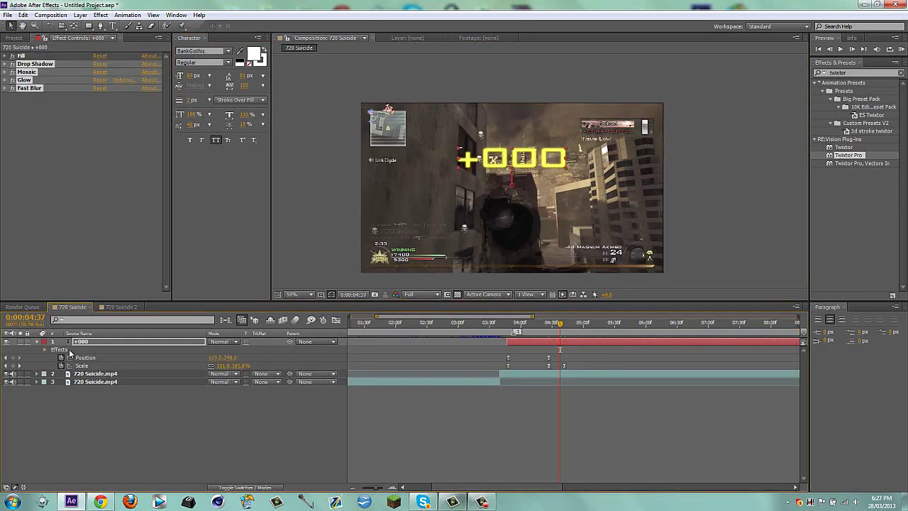
{"action": "left_click", "coordinate": [35, 89]}
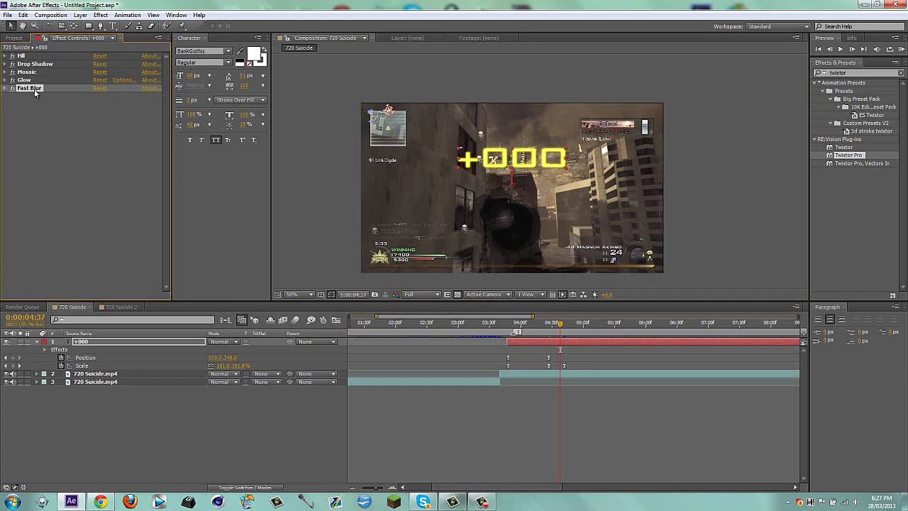
{"action": "left_click", "coordinate": [31, 57], "text": "shift"}
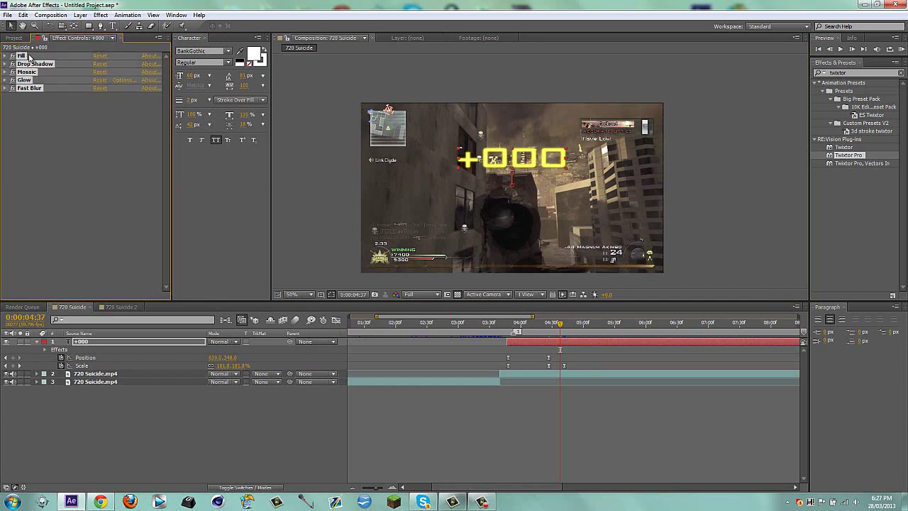
{"action": "left_click", "coordinate": [117, 307]}
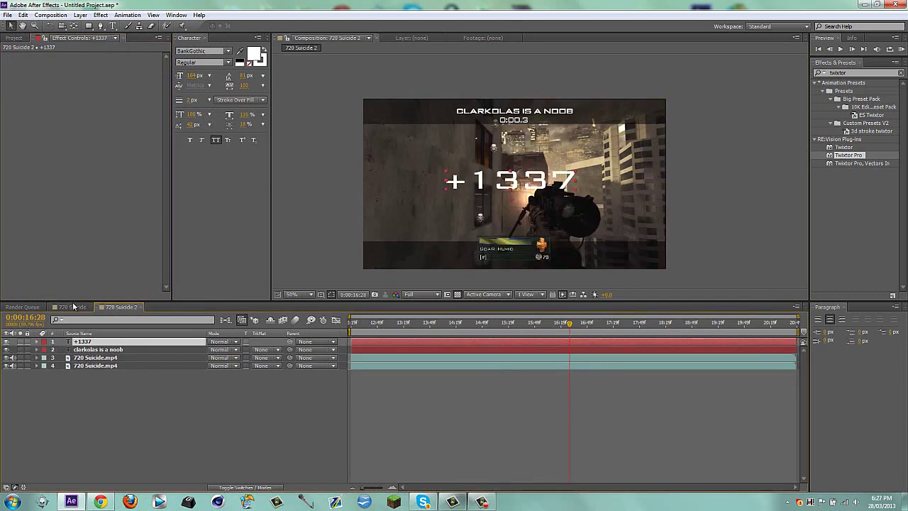
{"action": "key", "text": "ctrl+v"}
{"action": "left_click", "coordinate": [182, 409]}
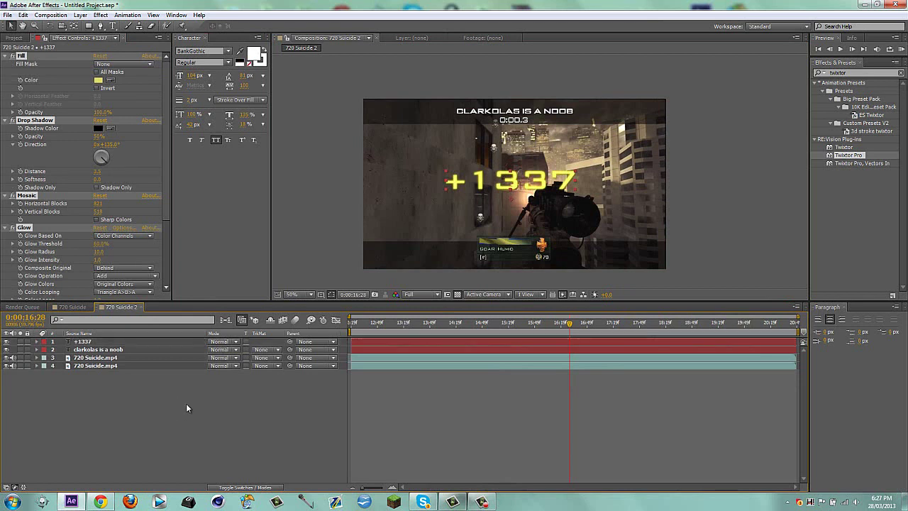
{"action": "left_click", "coordinate": [6, 56]}
{"action": "left_click", "coordinate": [6, 64]}
{"action": "left_click", "coordinate": [5, 71]}
{"action": "left_click", "coordinate": [6, 79]}
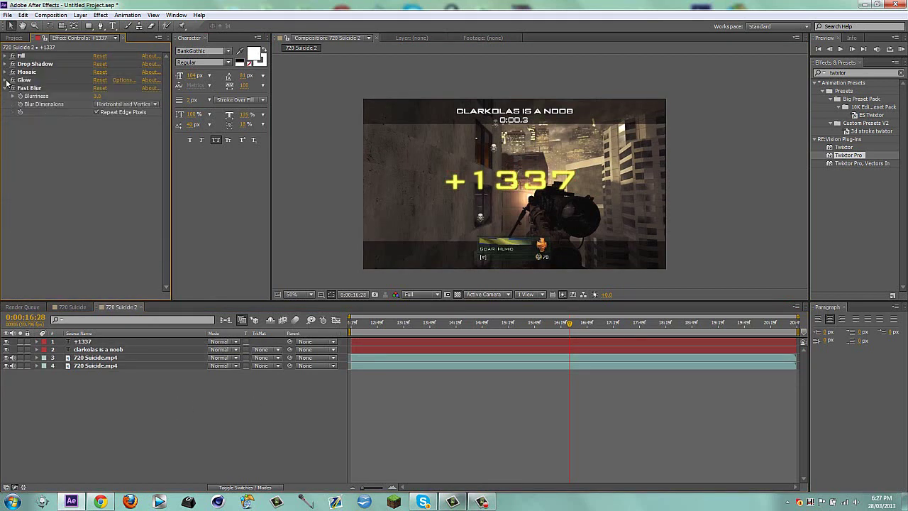
{"action": "left_click", "coordinate": [6, 88]}
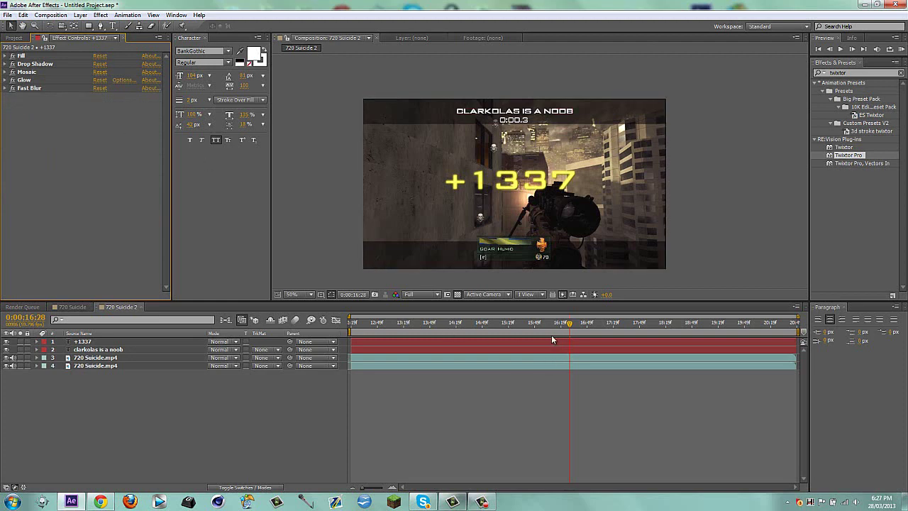
Trim the start of the +1337 layer to 0:00:16:25 and reveal its Scale and Position properties
{"action": "left_click_drag", "start_coordinate": [551, 325], "coordinate": [574, 327]}
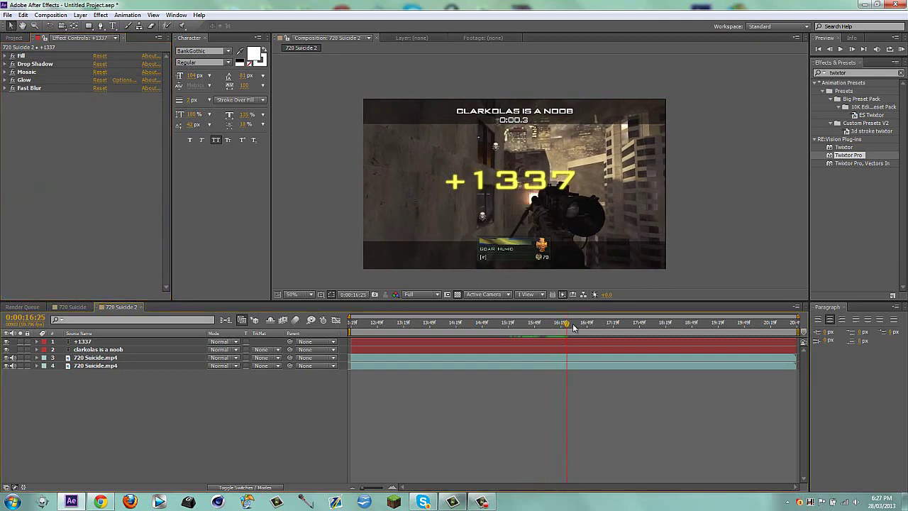
{"action": "left_click", "coordinate": [172, 342]}
{"action": "key", "text": "alt+bracketleft"}
{"action": "key", "text": "s"}
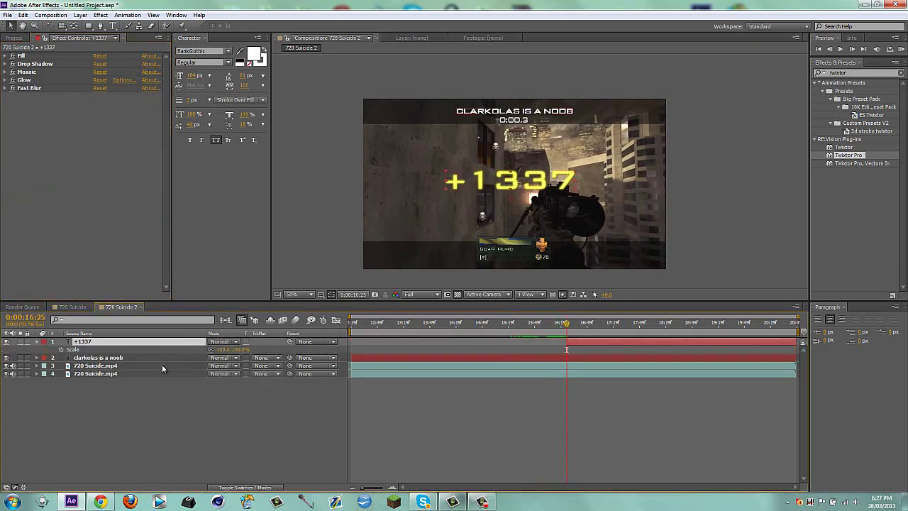
{"action": "key", "text": "shift+p"}
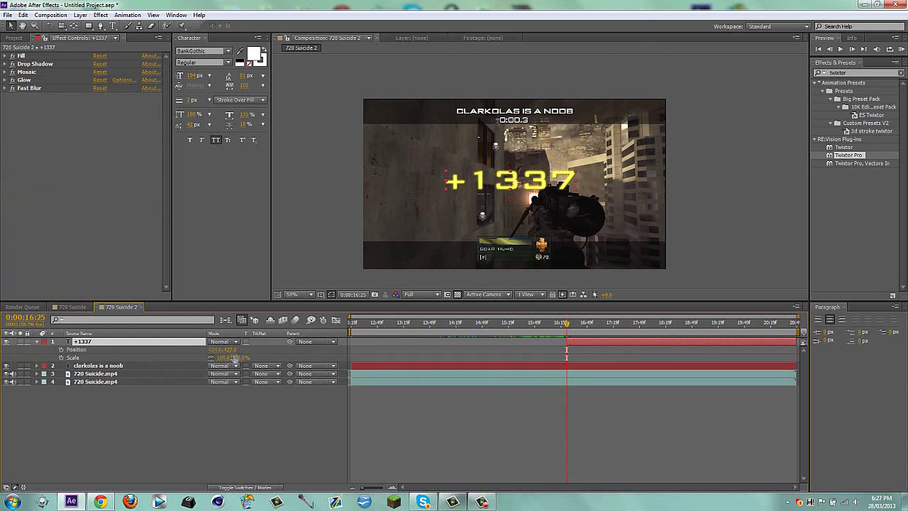
Keyframe +1337 at position 624, 353 and scale 100% at 0:00:17:05, and at scale 137% slightly lower at 0:00:16:55
{"action": "key", "text": "space"}
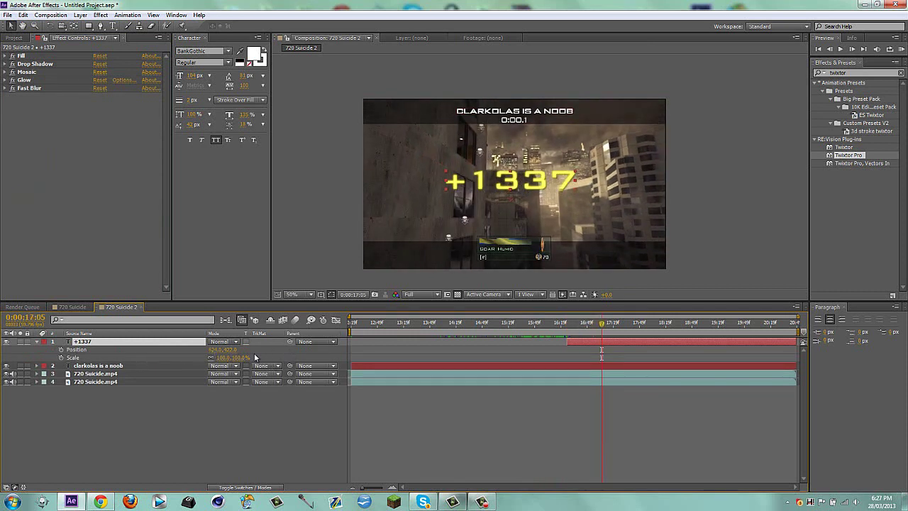
{"action": "left_click_drag", "start_coordinate": [232, 352], "coordinate": [137, 357]}
{"action": "left_click", "coordinate": [60, 357]}
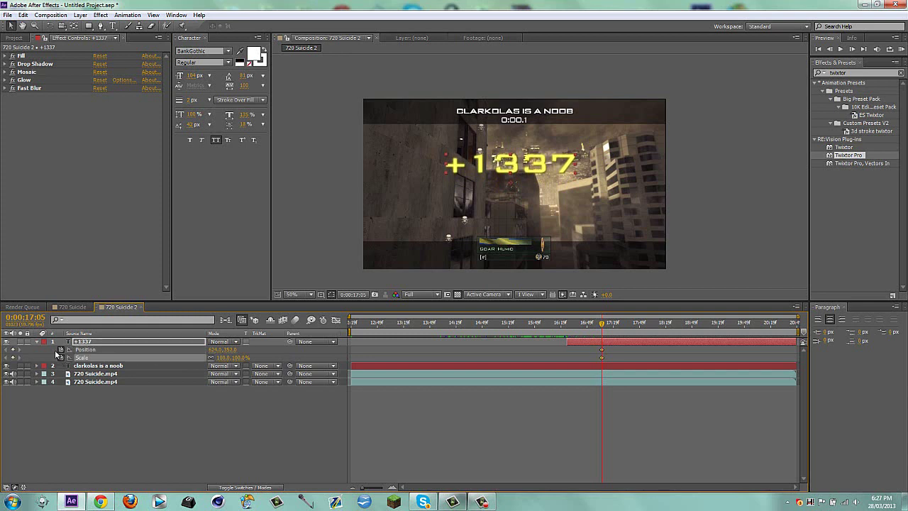
{"action": "key", "text": "shift+Page_Up"}
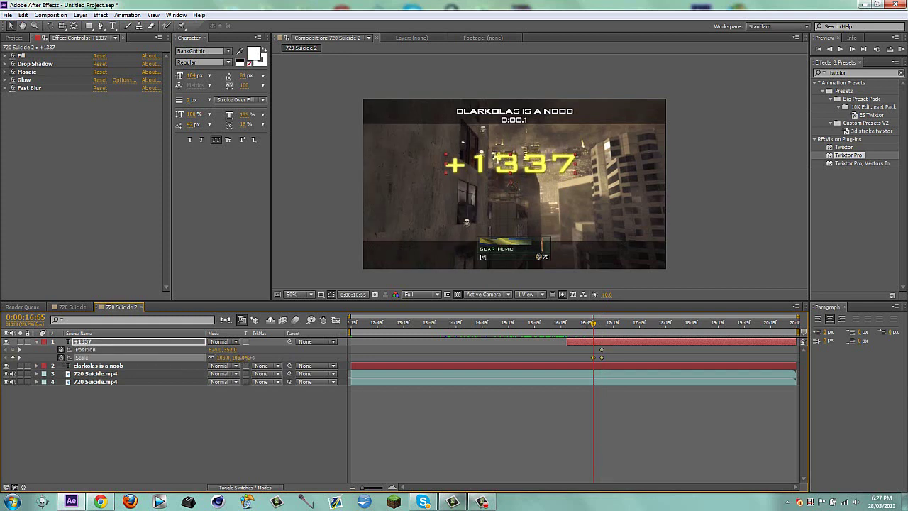
{"action": "mouse_move", "coordinate": [252, 358]}
{"action": "left_mouse_down"}
{"action": "mouse_move", "coordinate": [267, 358]}
{"action": "mouse_move", "coordinate": [236, 349]}
{"action": "left_mouse_up"}
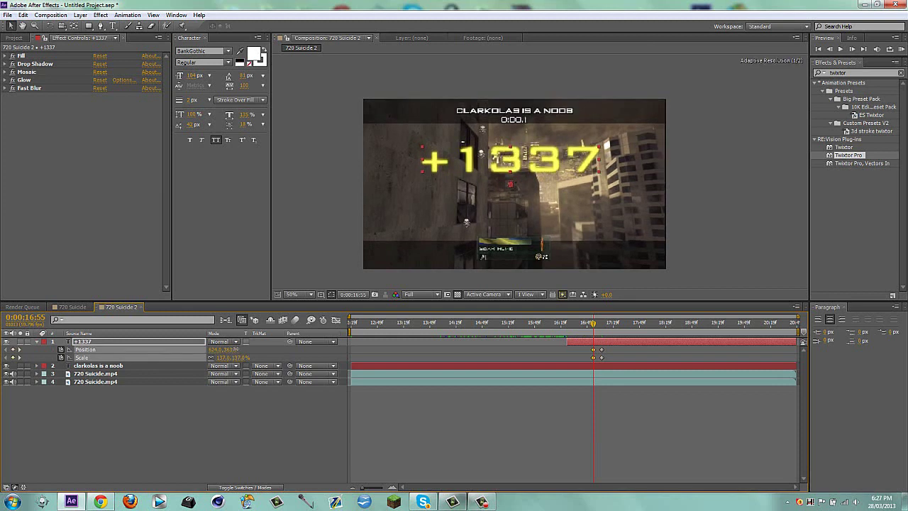
Keyframe the +1337 text at 0:00:16:25 with scale 28% and a vertical position of about 310
{"action": "key", "text": "shift+Page_Up"}
{"action": "key", "text": "shift+Page_Up"}
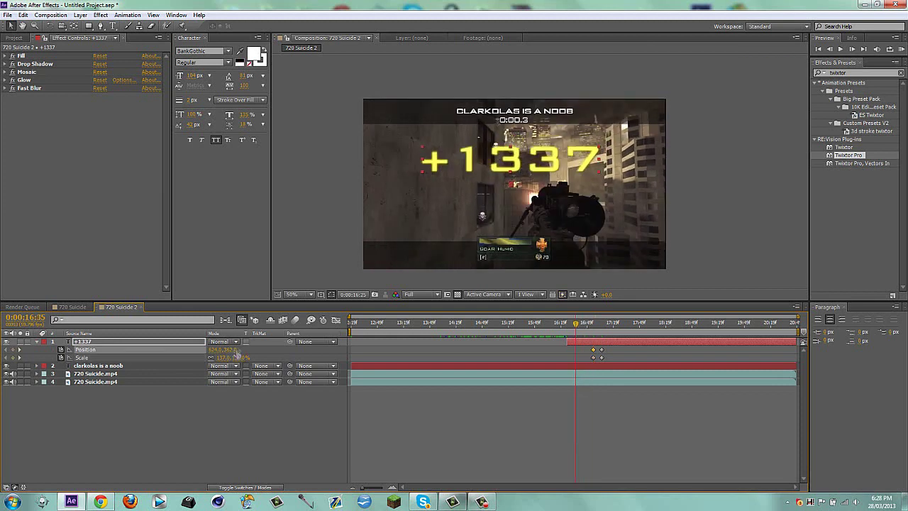
{"action": "left_click", "coordinate": [238, 359]}
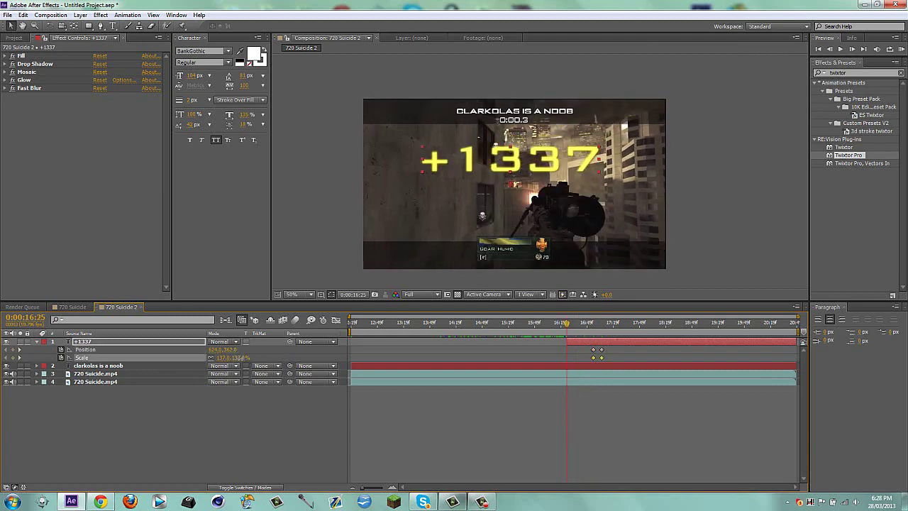
{"action": "left_click_drag", "start_coordinate": [226, 357], "coordinate": [203, 351]}
{"action": "left_click", "coordinate": [188, 459]}
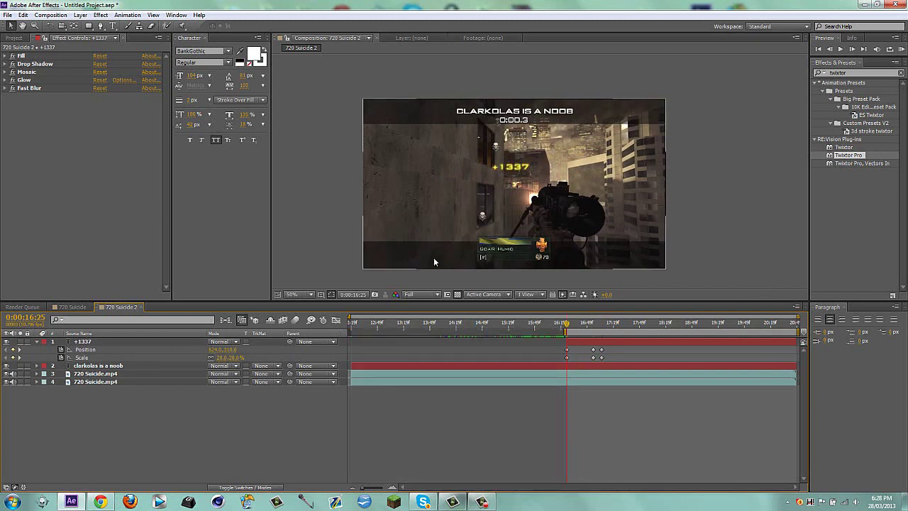
Set the composition's preview resolution to Half and RAM preview the +1337 animation from 0:00:16:25
{"action": "left_click", "coordinate": [425, 294]}
{"action": "left_click", "coordinate": [427, 332]}
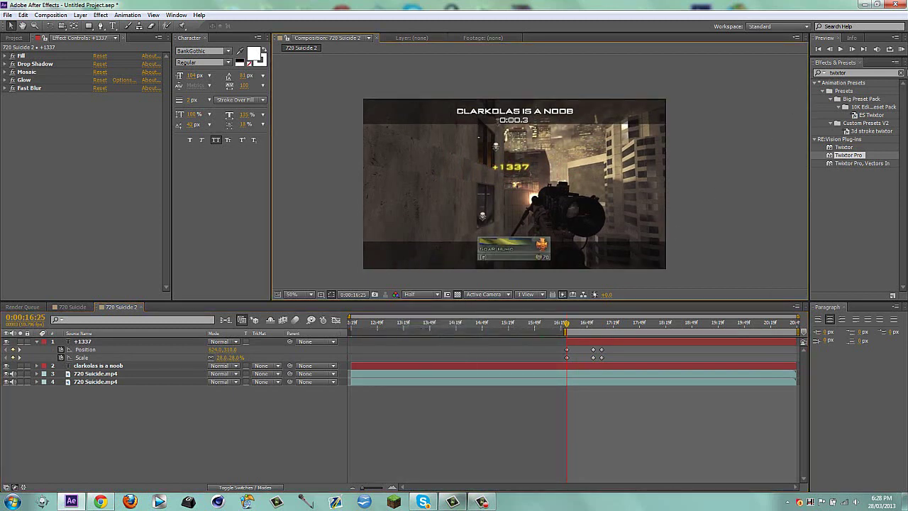
{"action": "left_click", "coordinate": [901, 49]}
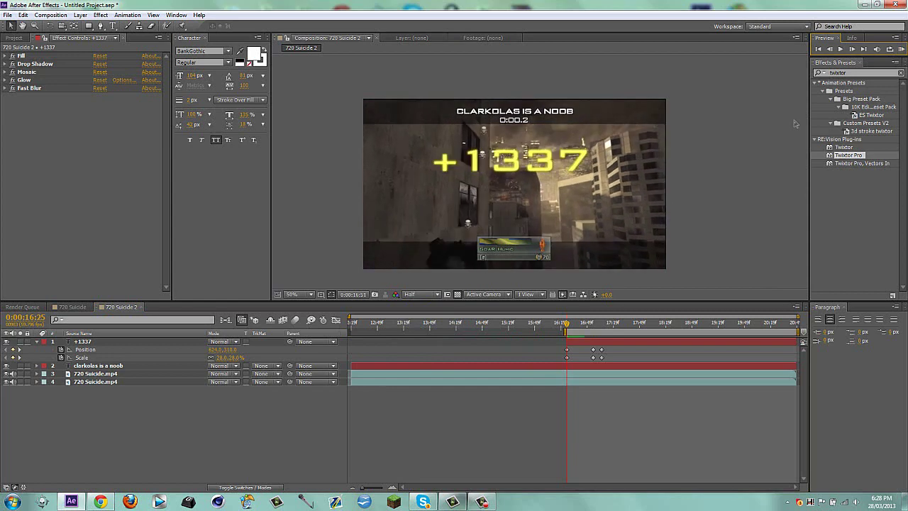
Scrub through 720 Suicide 2 to check the +1337 pop-up animation and the custom title
{"action": "left_click", "coordinate": [568, 325]}
{"action": "left_click_drag", "start_coordinate": [568, 325], "coordinate": [594, 326]}
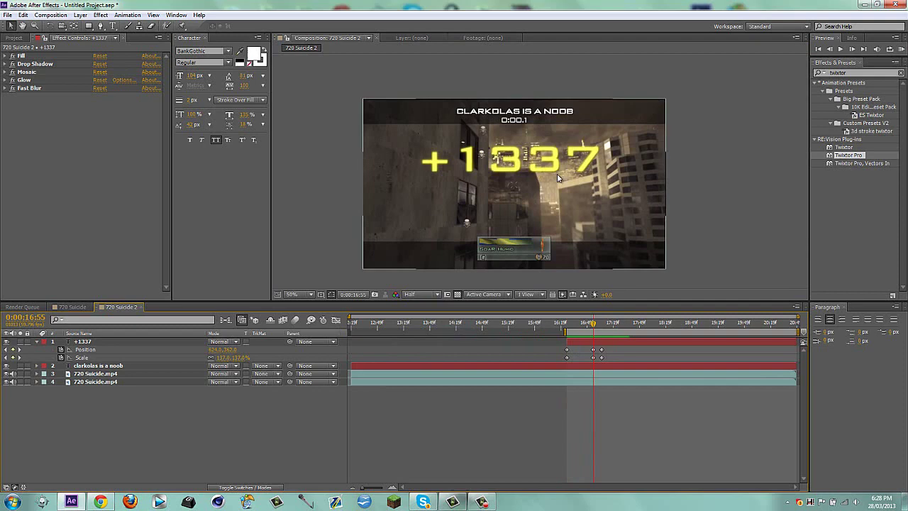
{"action": "left_click_drag", "start_coordinate": [592, 327], "coordinate": [447, 347]}
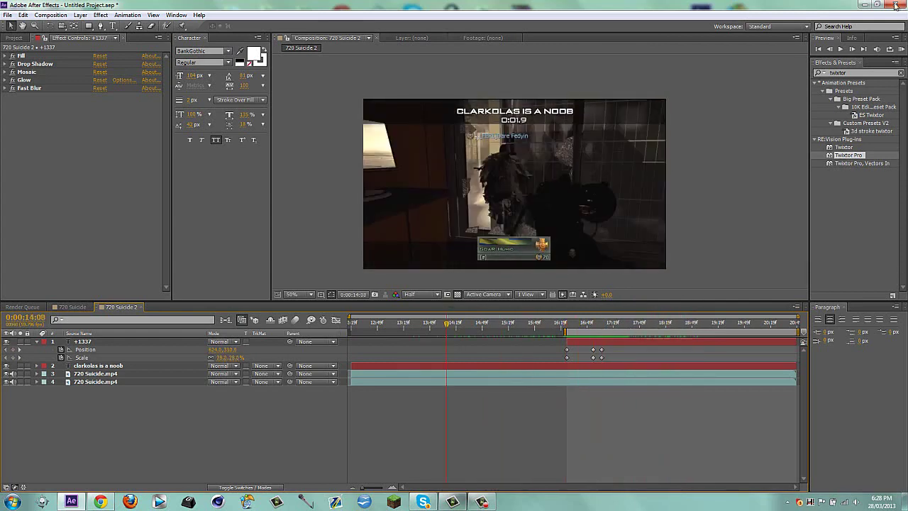
{"action": "left_click", "coordinate": [588, 325]}
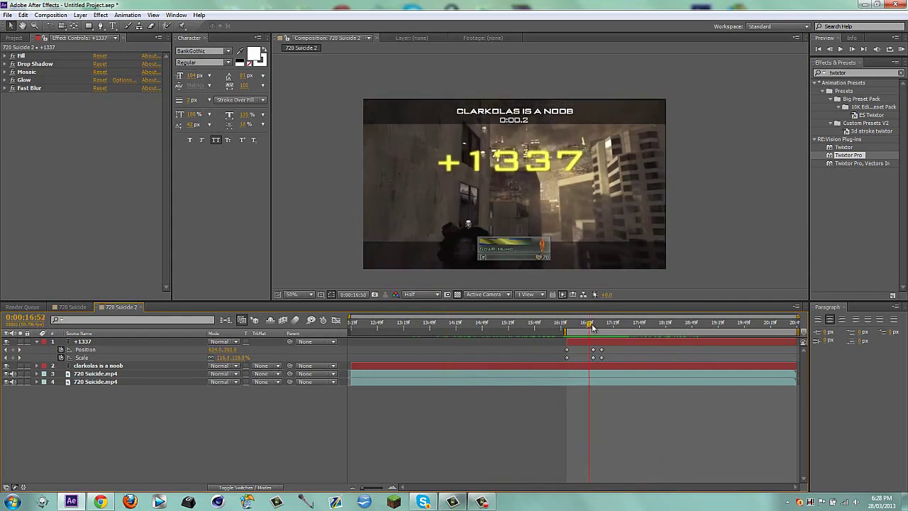
Minimise After Effects and switch to the YouTube channel page in Google Chrome
{"action": "left_click", "coordinate": [867, 5]}
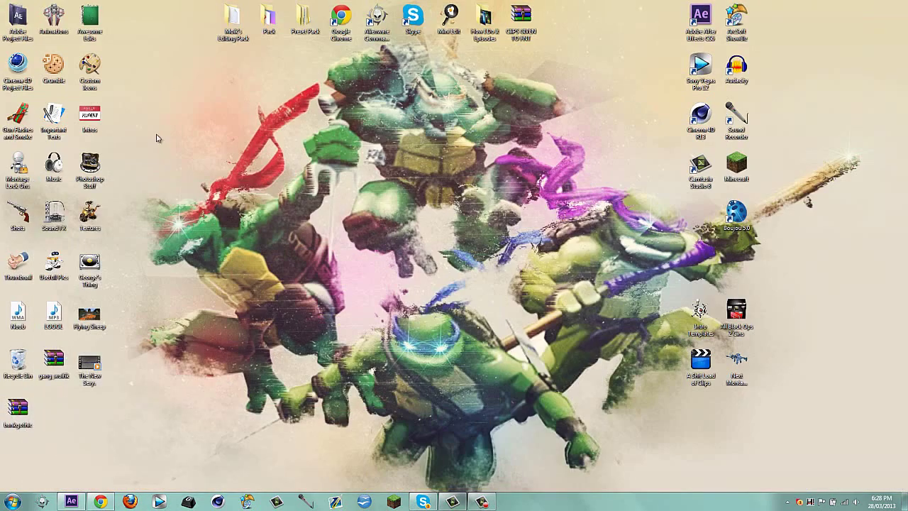
{"action": "left_click_drag", "start_coordinate": [183, 86], "coordinate": [617, 329]}
{"action": "left_click_drag", "start_coordinate": [149, 60], "coordinate": [505, 140]}
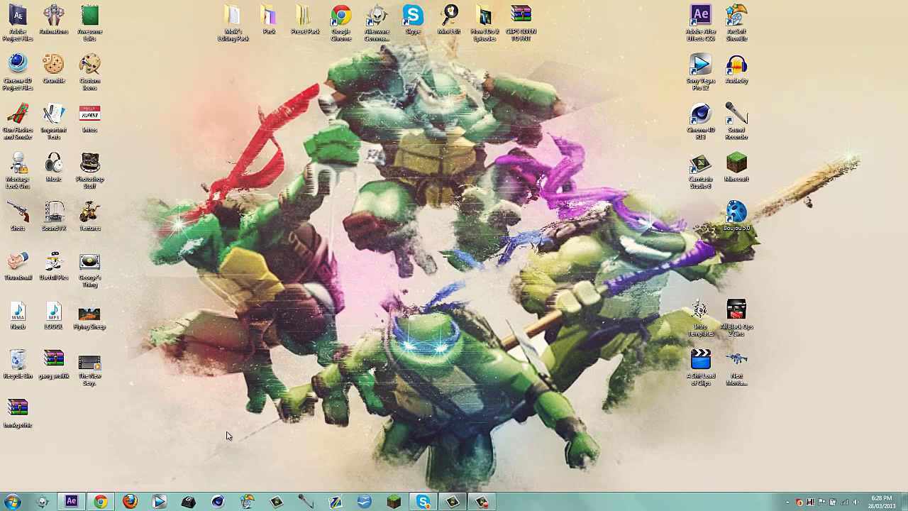
{"action": "left_click", "coordinate": [102, 501]}
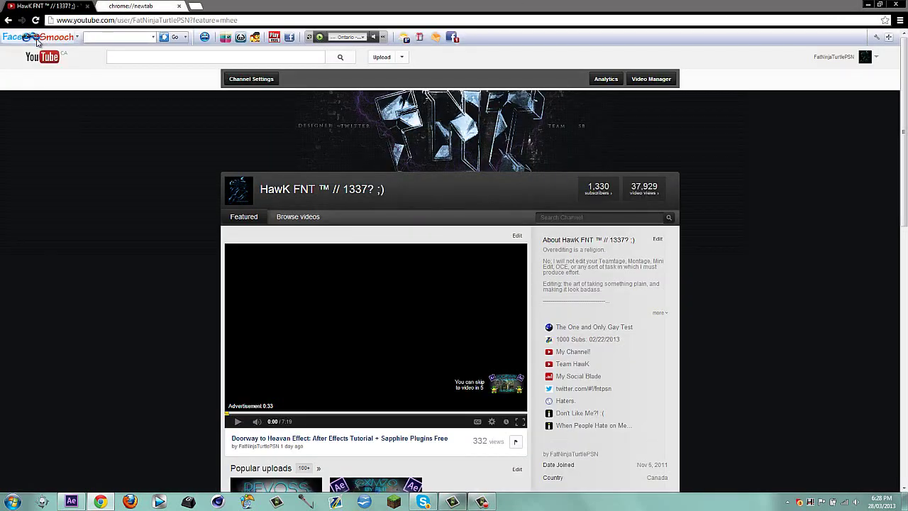
Open the uploaded videos page of the Clarkolas YouTube channel in the blank browser tab and look through its uploads
{"action": "left_click", "coordinate": [155, 7]}
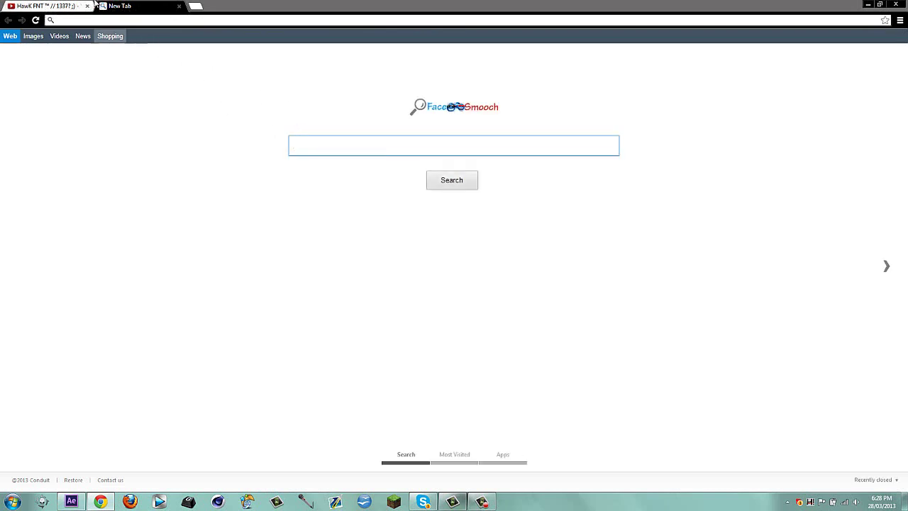
{"action": "left_click", "coordinate": [134, 22]}
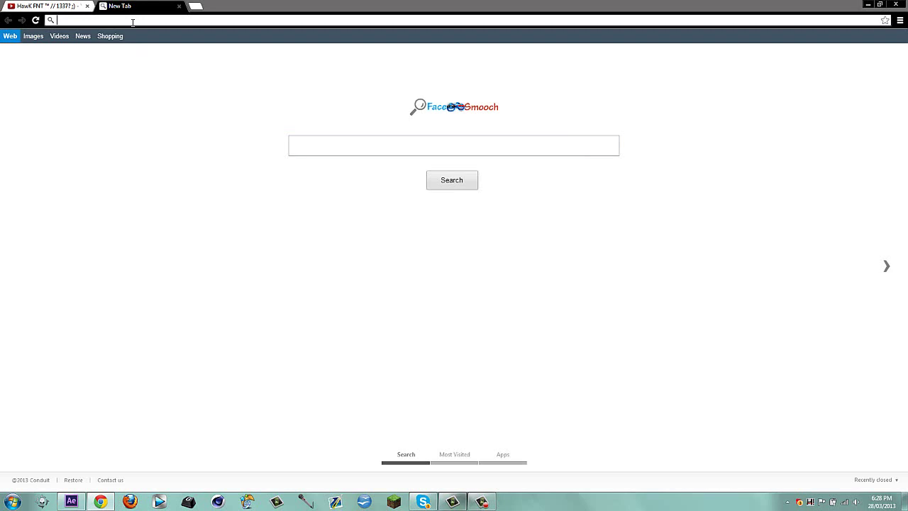
{"action": "type", "text": "youtube.com/Carlo"}
{"action": "key", "text": "BackSpace"}
{"action": "key", "text": "BackSpace"}
{"action": "key", "text": "BackSpace"}
{"action": "key", "text": "BackSpace"}
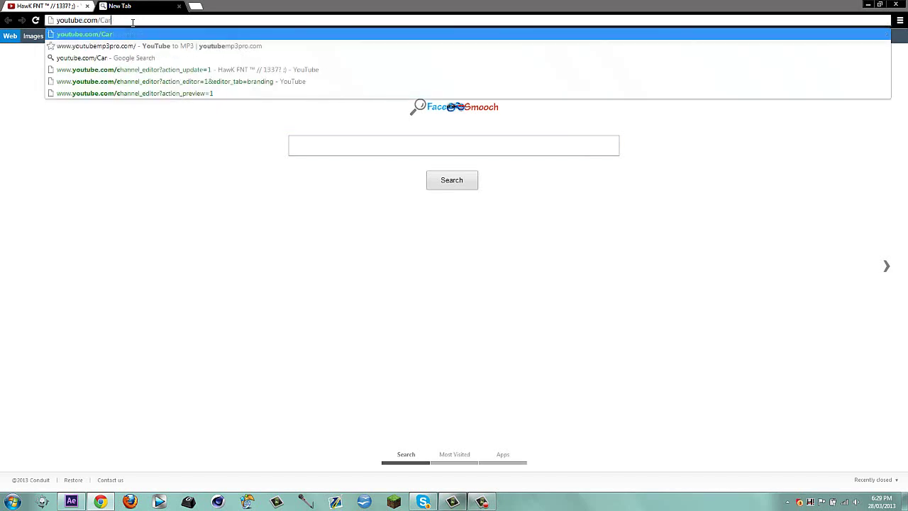
{"action": "type", "text": "larkolas/videos?view=0"}
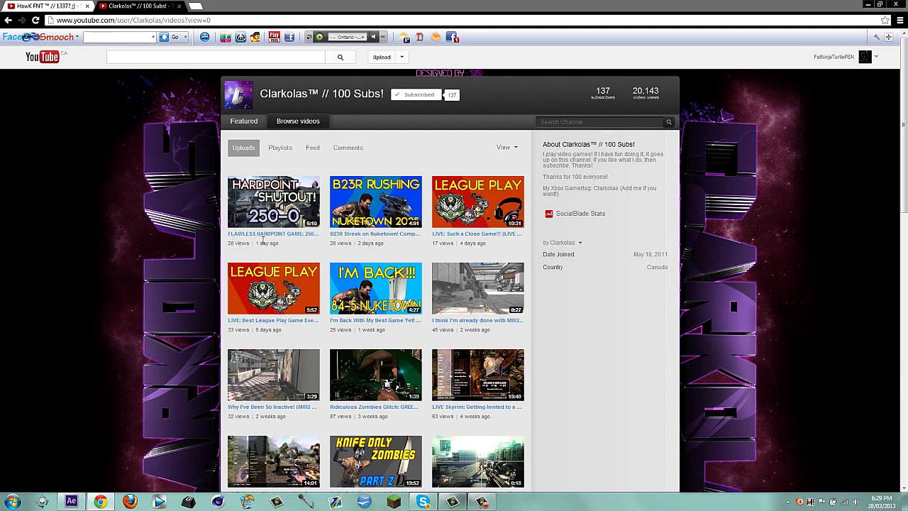
{"action": "left_click_drag", "start_coordinate": [263, 240], "coordinate": [299, 238]}
{"action": "left_click", "coordinate": [299, 247]}
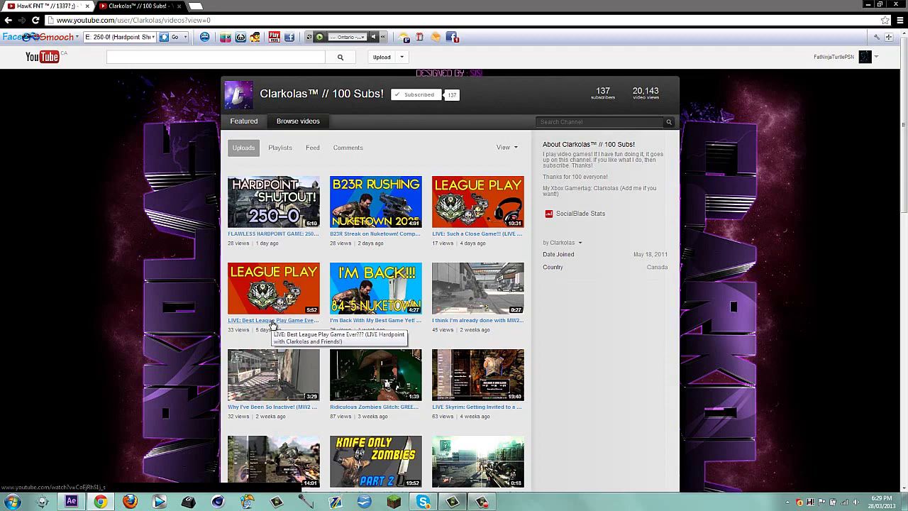
{"action": "scroll", "coordinate": [162, 335], "scroll_direction": "down", "scroll_amount": 3}
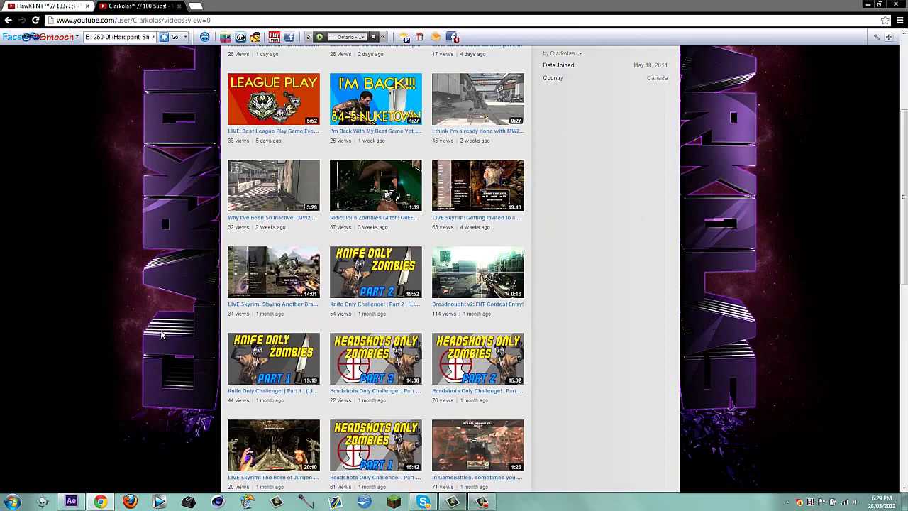
{"action": "scroll", "coordinate": [159, 328], "scroll_direction": "down", "scroll_amount": 3}
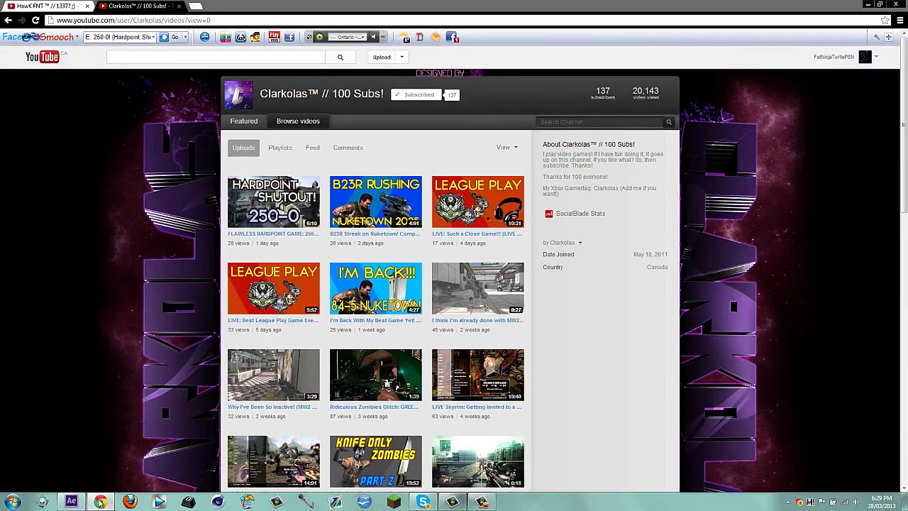
Minimise Google Chrome to reach the desktop and bring up the screen recorder's control window
{"action": "left_click", "coordinate": [100, 501]}
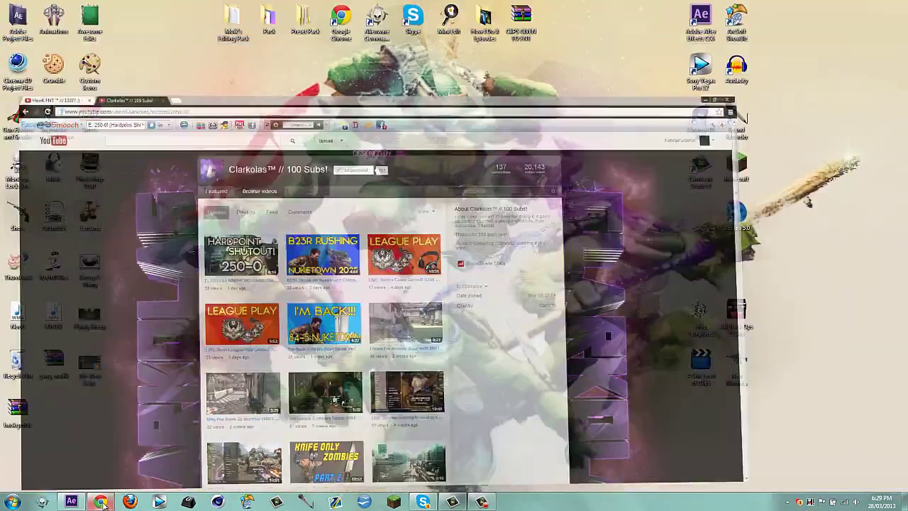
{"action": "left_click_drag", "start_coordinate": [138, 48], "coordinate": [661, 441]}
{"action": "left_click_drag", "start_coordinate": [129, 73], "coordinate": [600, 295]}
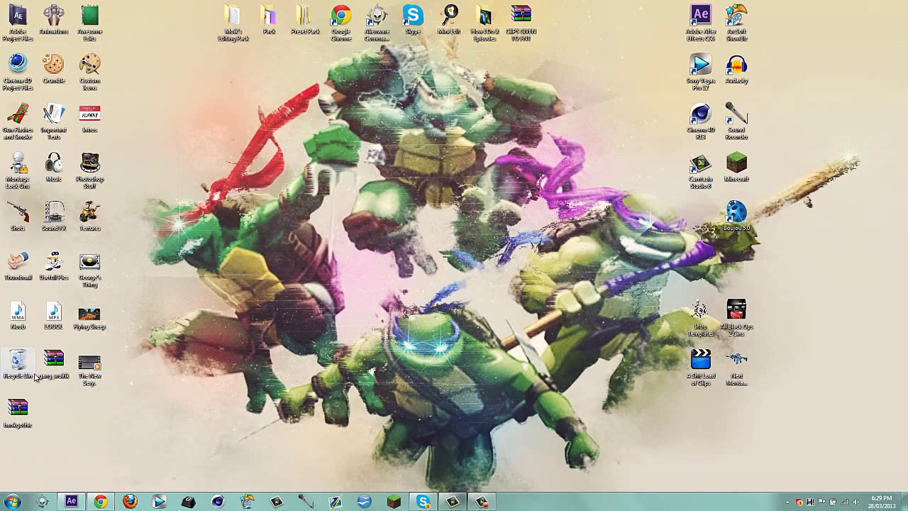
{"action": "left_click", "coordinate": [482, 501]}
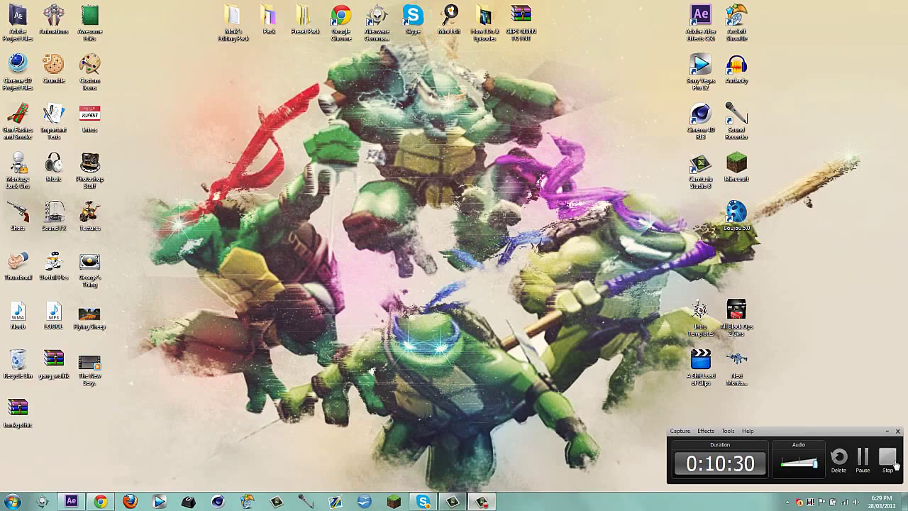